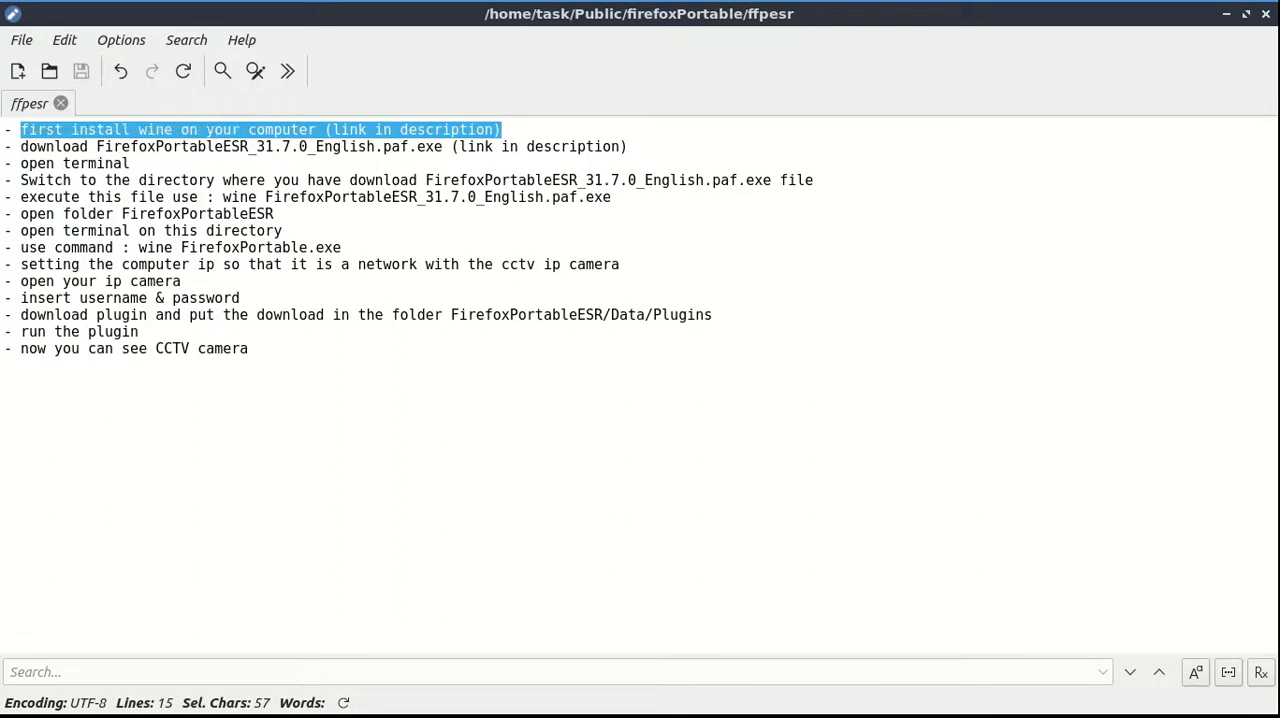
Read the download and terminal instructions in the ffpesr notes, and open a terminal in the firefoxPortable folder
drag(20, 146, 130, 163)
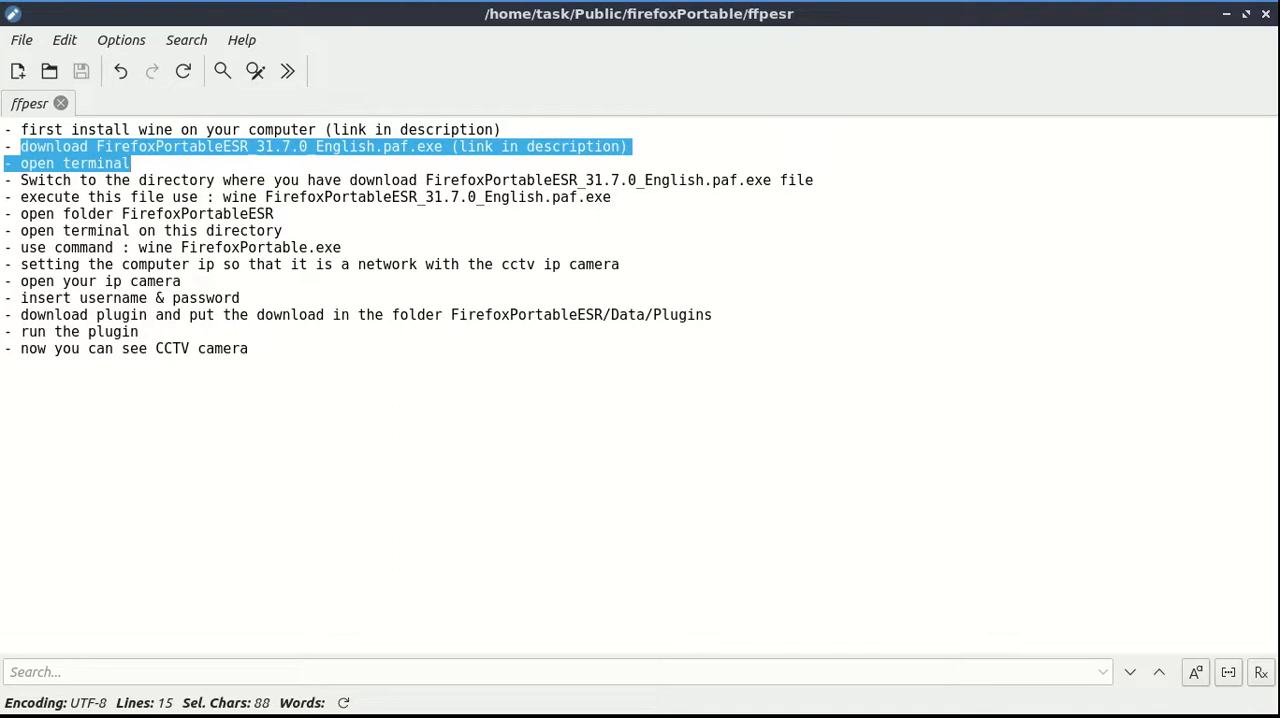
click(130, 163)
drag(20, 163, 816, 180)
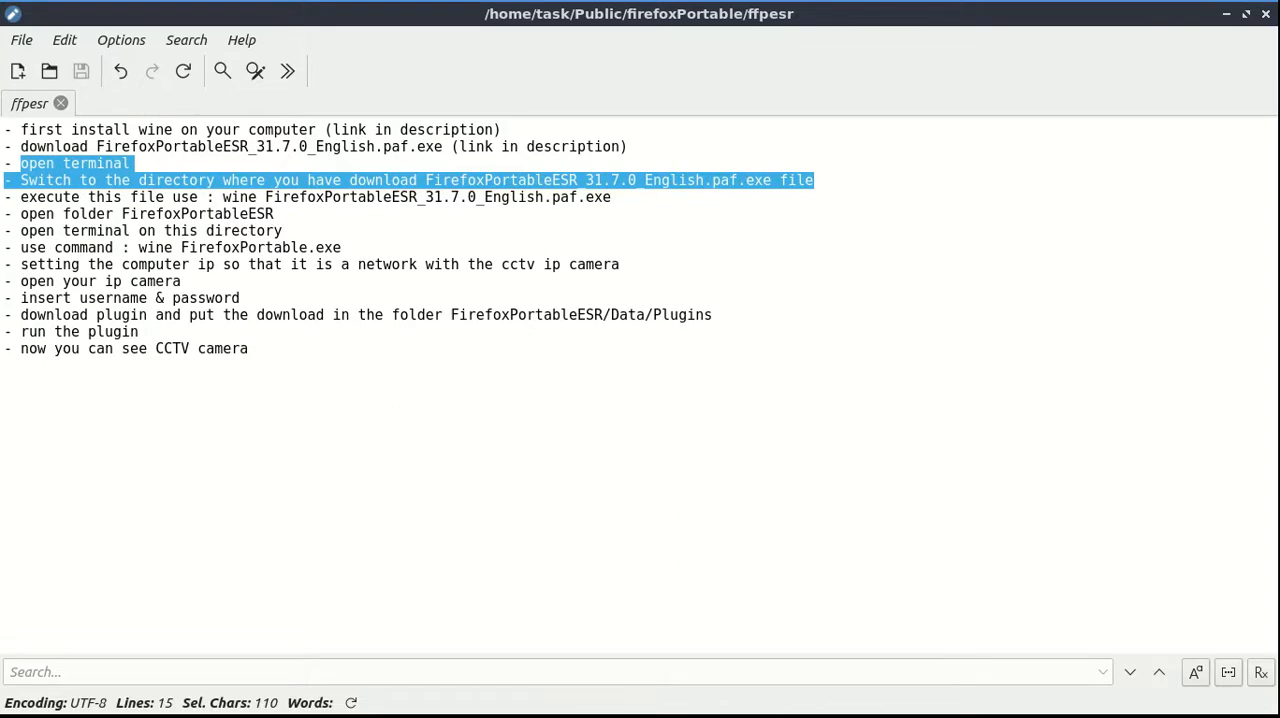
mouse_move(290, 706)
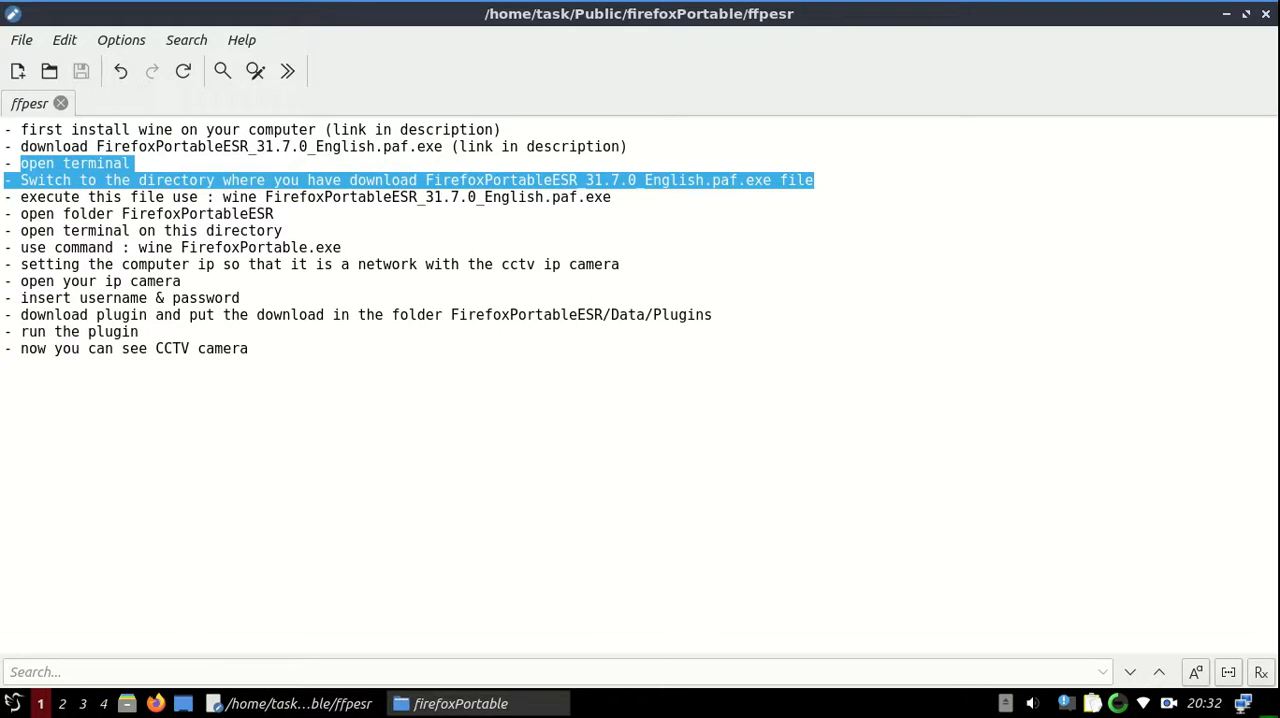
click(460, 704)
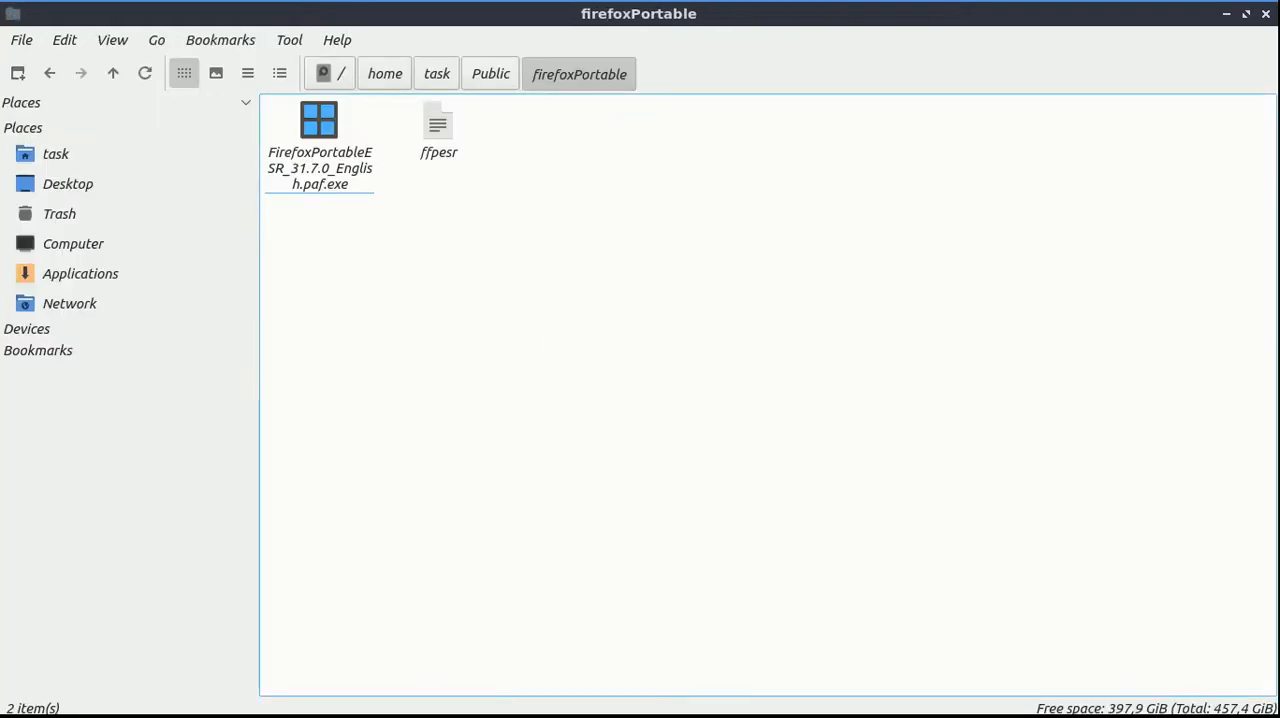
click(289, 40)
click(316, 65)
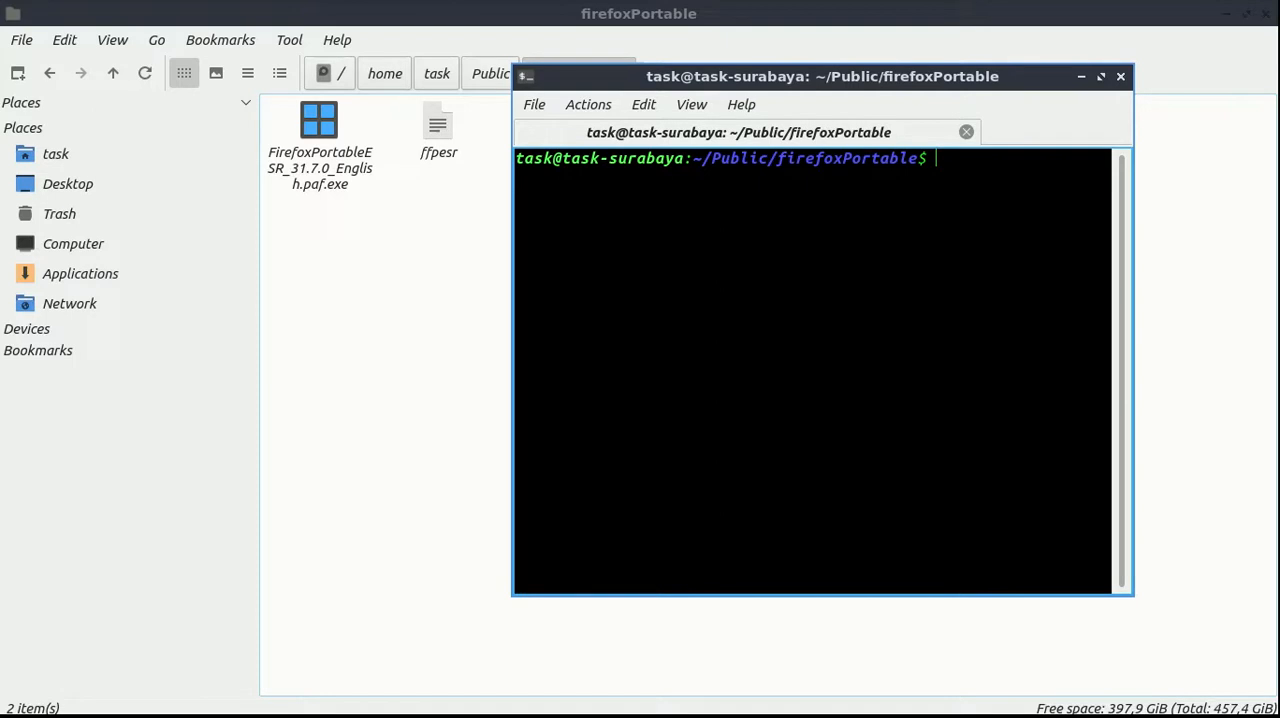
Check the execute instruction in the ffpesr notes, and run FirefoxPortableESR_31.7.0_English.paf.exe with wine in the terminal
key(alt+Tab)
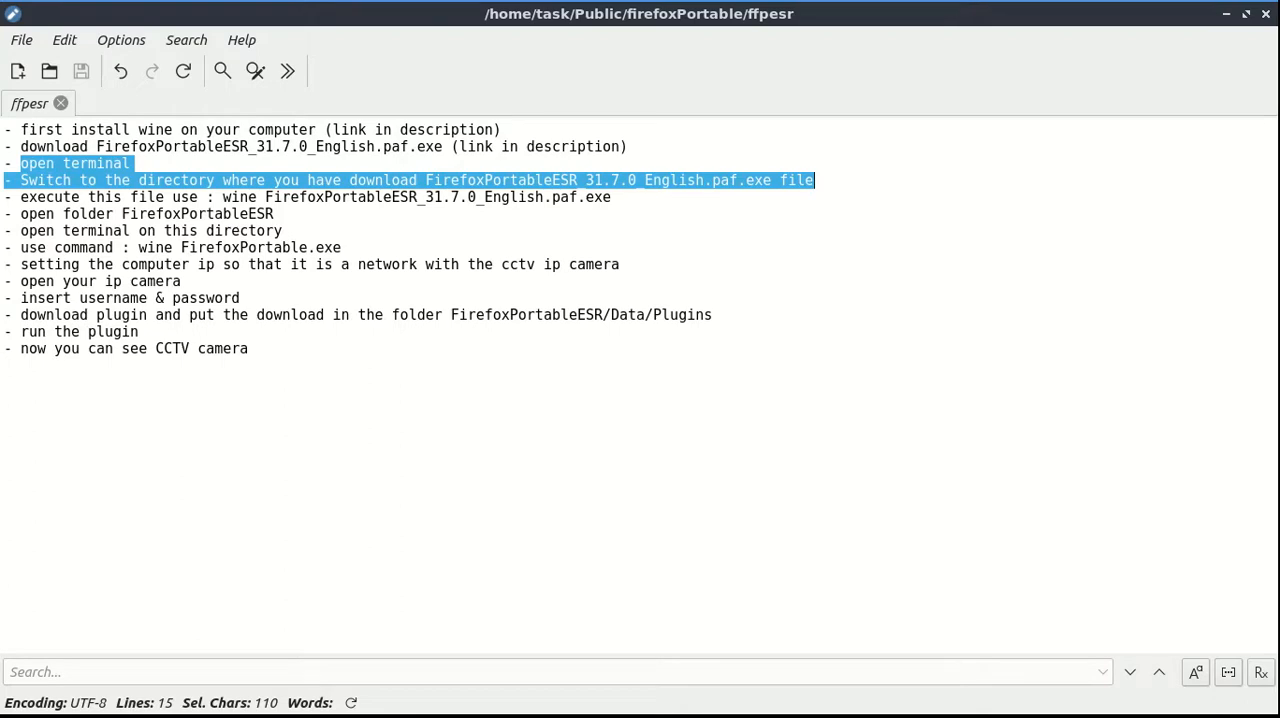
drag(20, 197, 611, 197)
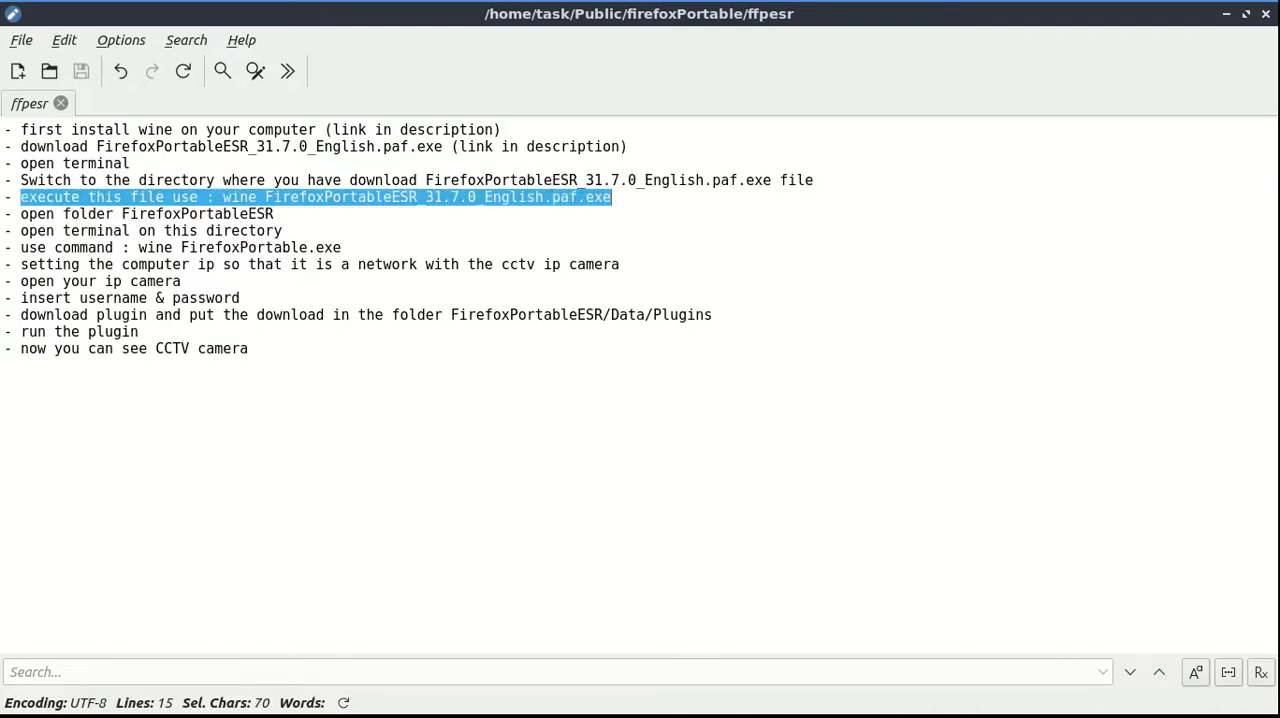
key(ctrl+alt+Right)
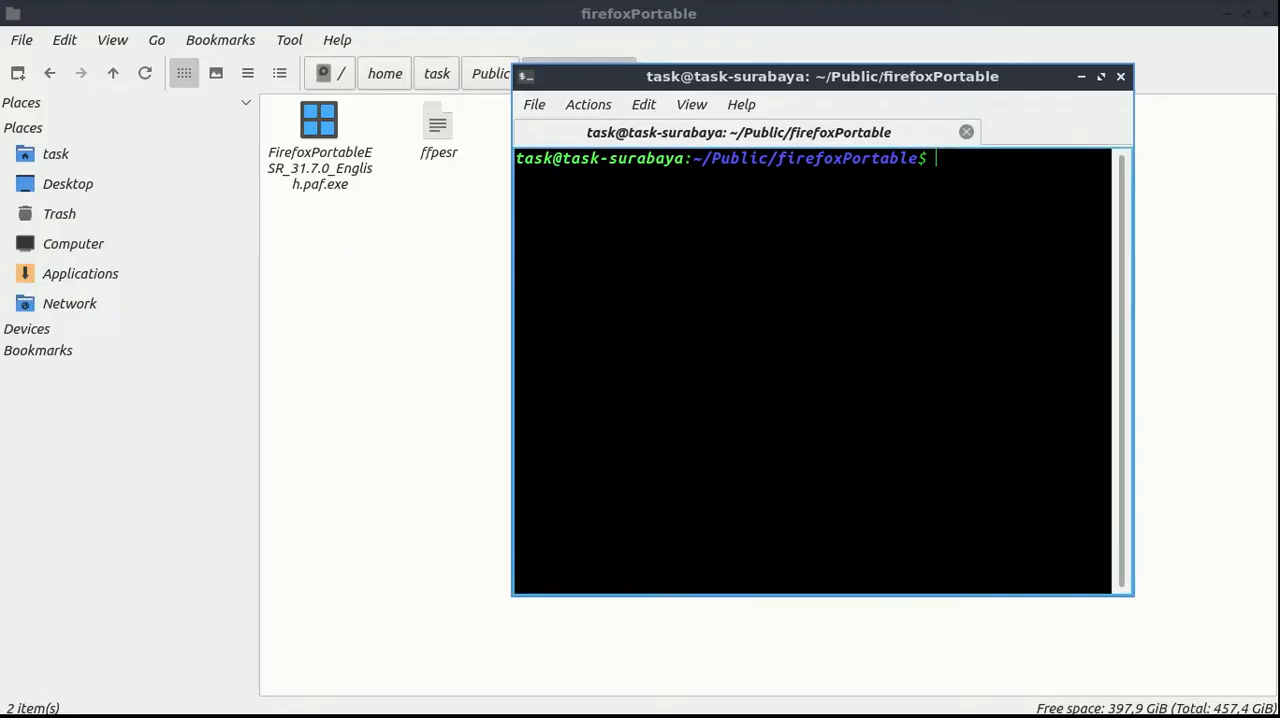
text(wine F)
key(Tab)
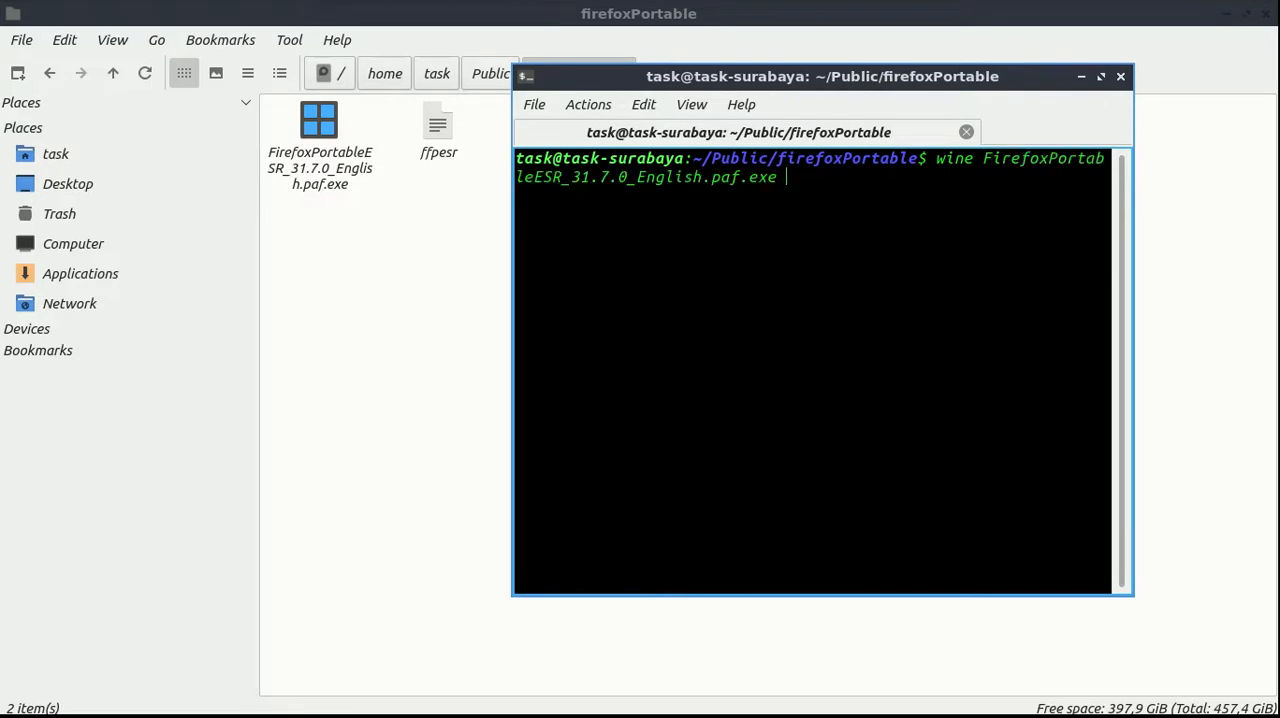
key(Return)
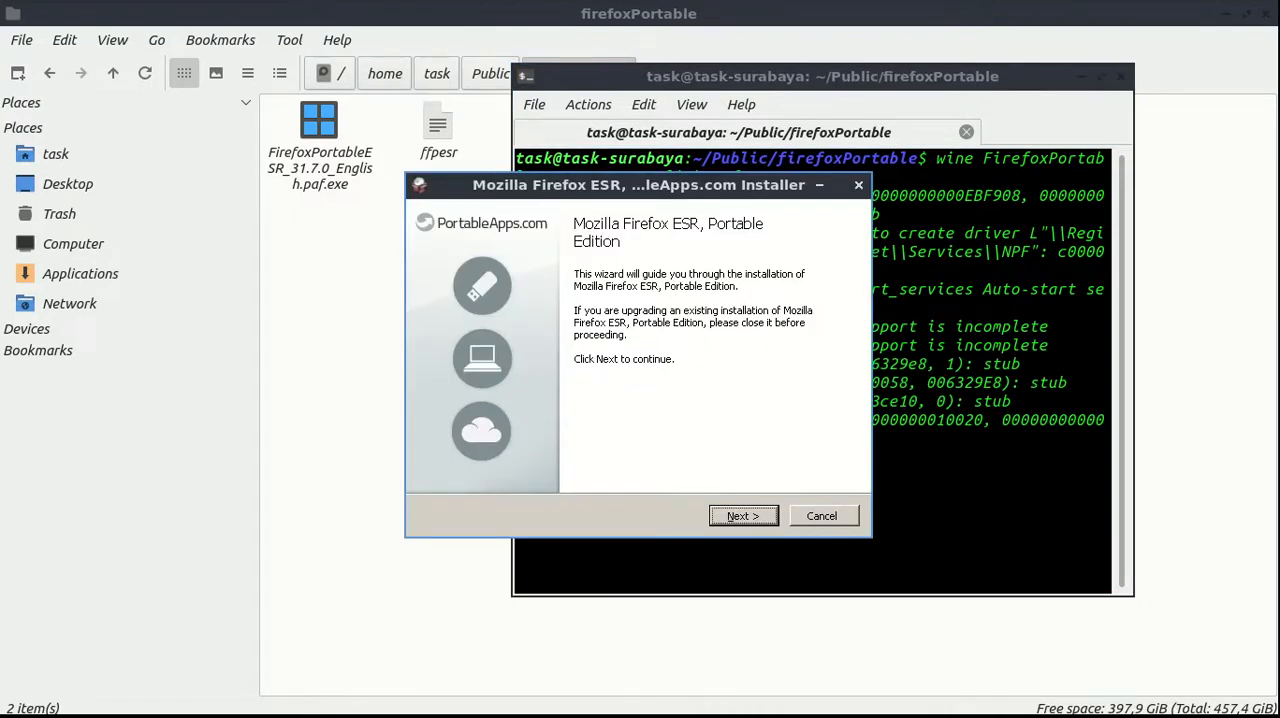
Install Mozilla Firefox ESR, Portable Edition in the default destination folder, and finish the wizard without launching the browser
key(Return)
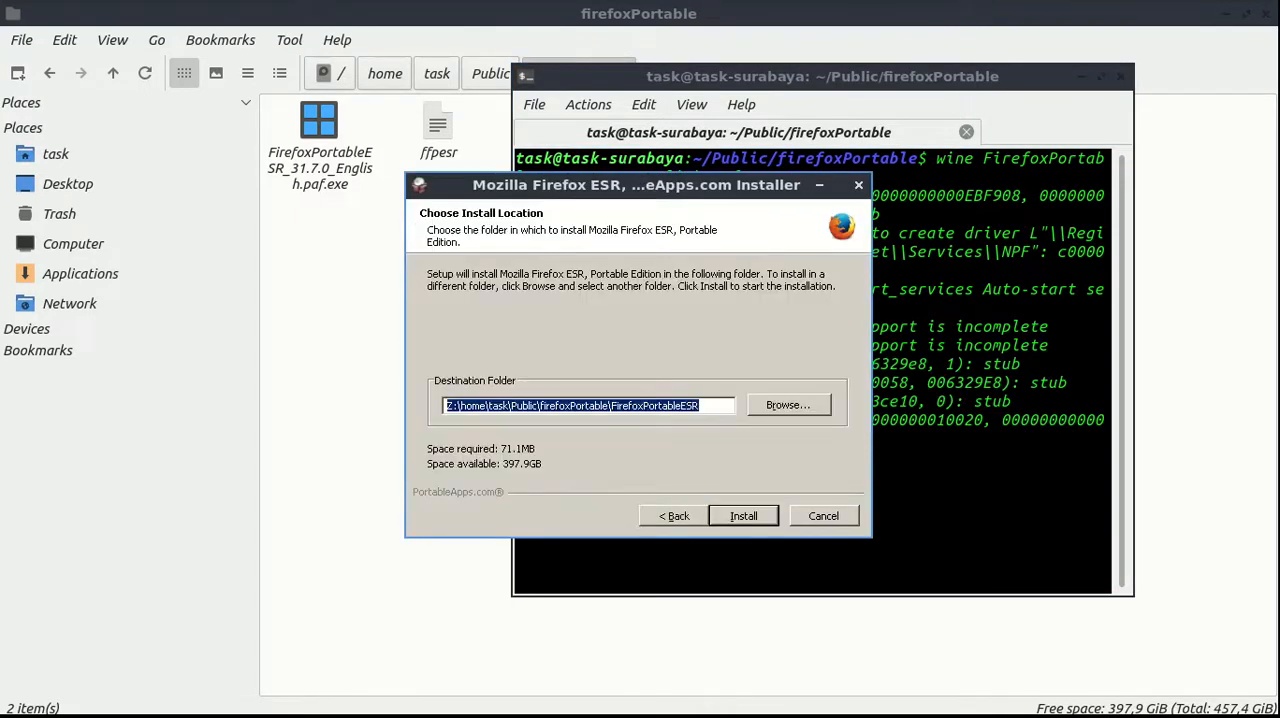
key(Return)
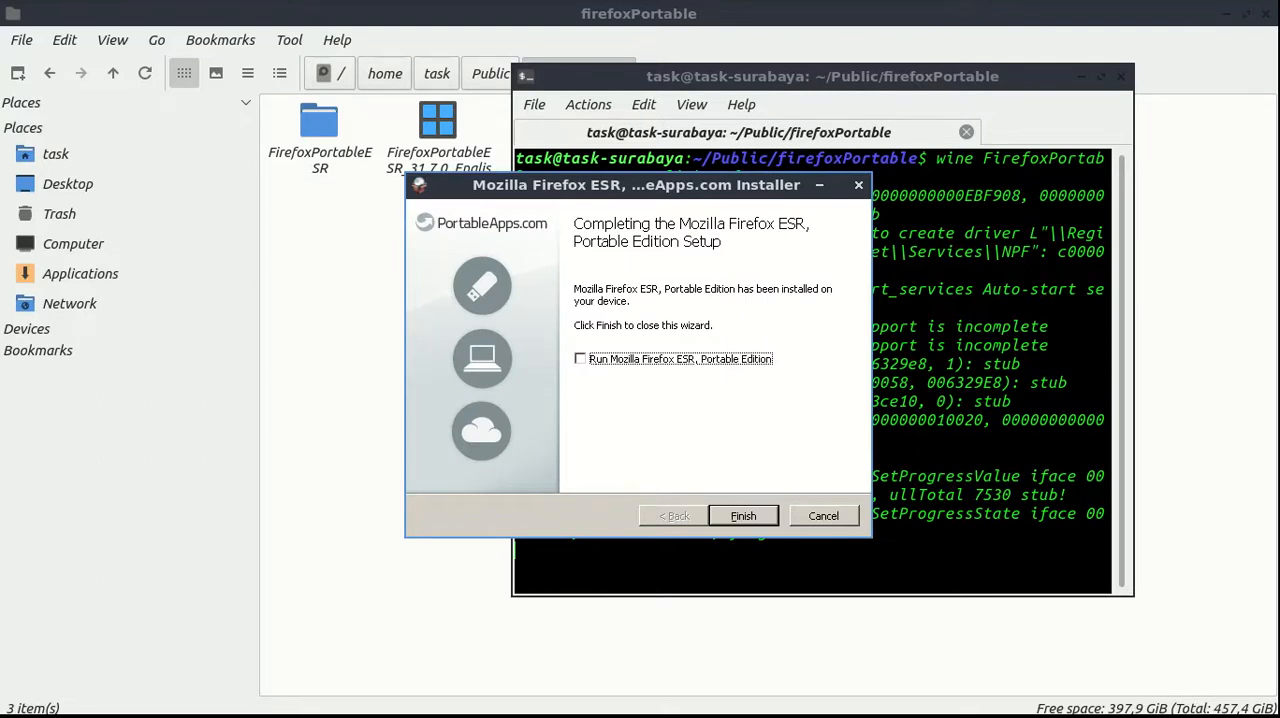
key(Return)
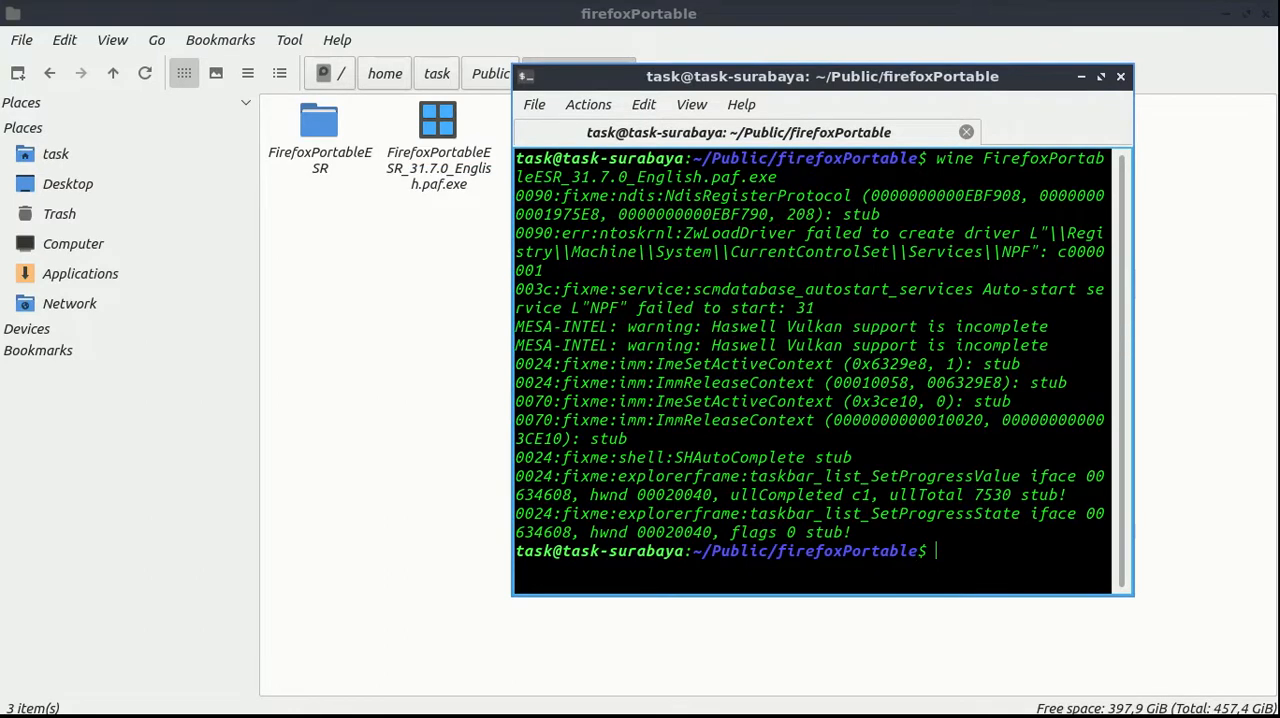
Review the folder and terminal instructions in the ffpesr notes, and change the terminal's directory to FirefoxPortableESR
mouse_move(478, 714)
key(ctrl+alt+Left)
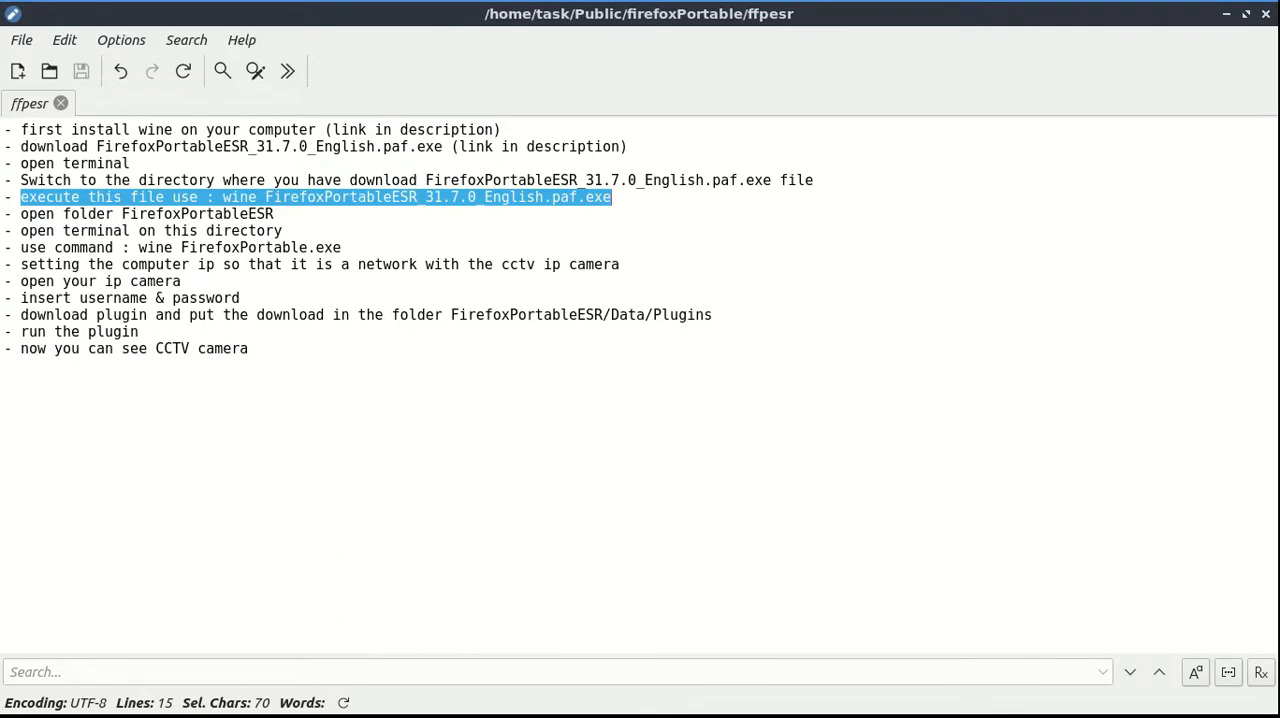
drag(21, 214, 274, 214)
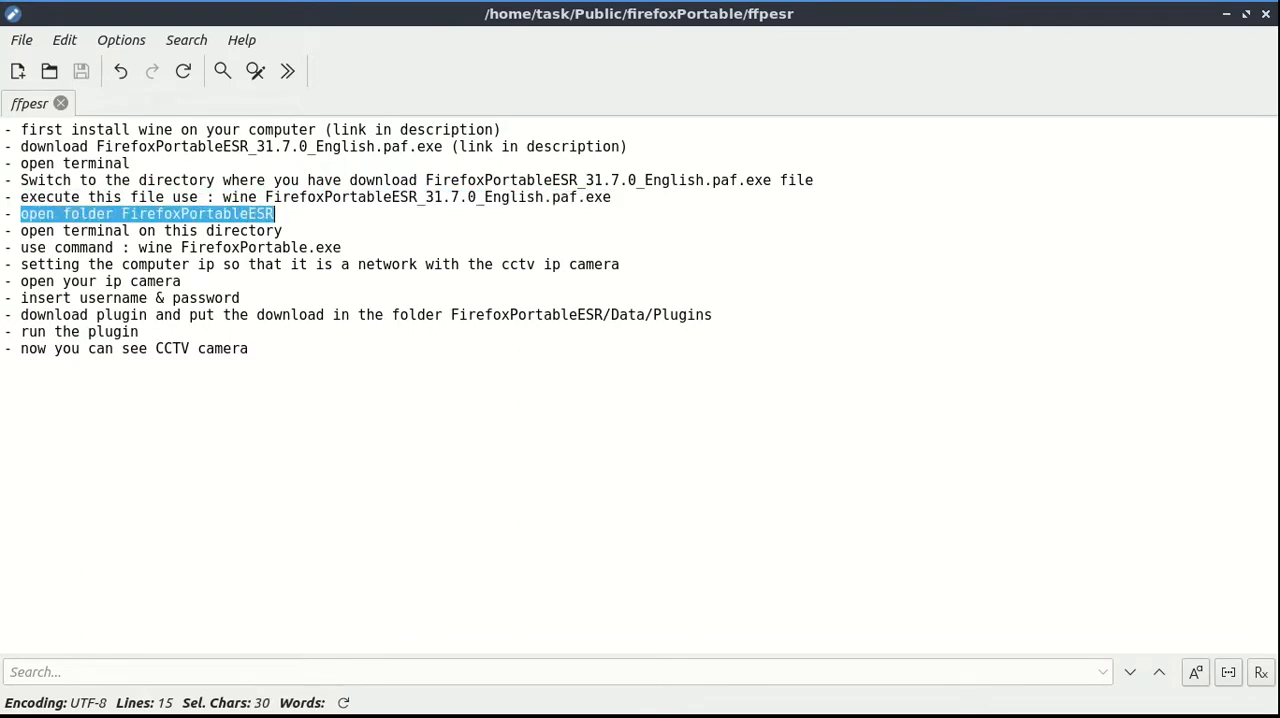
drag(21, 214, 284, 231)
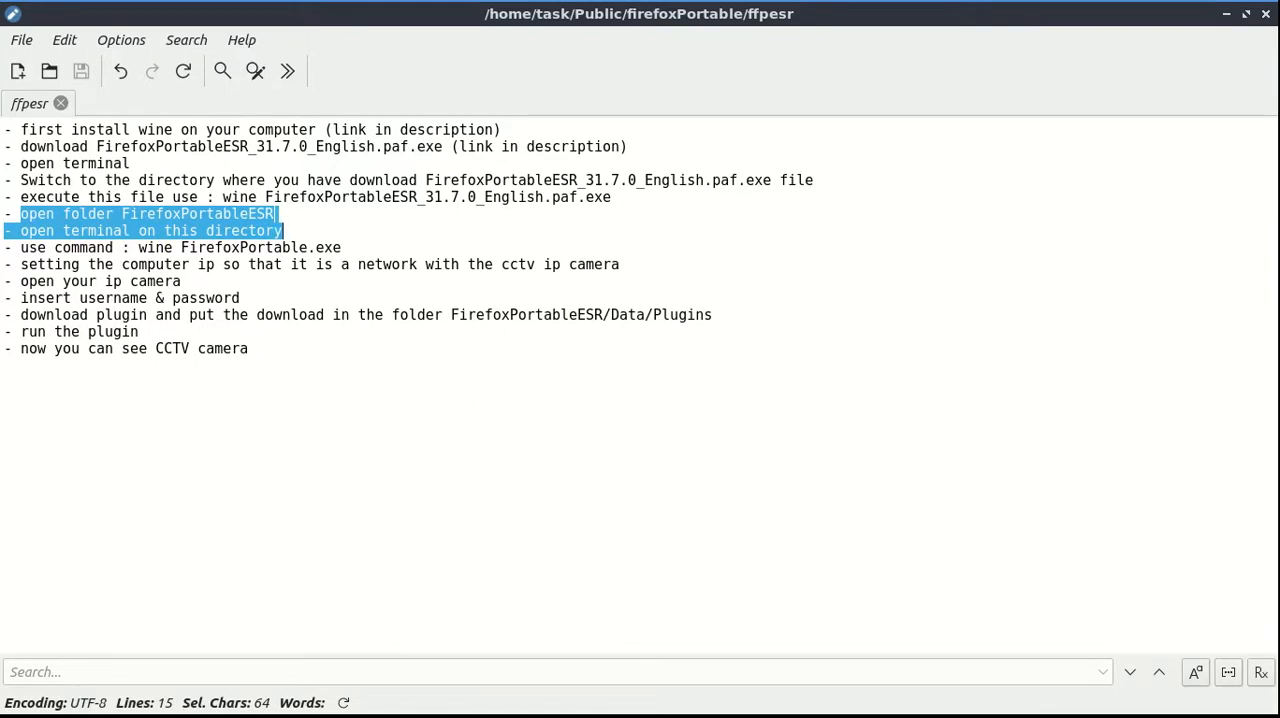
key(ctrl+alt+Right)
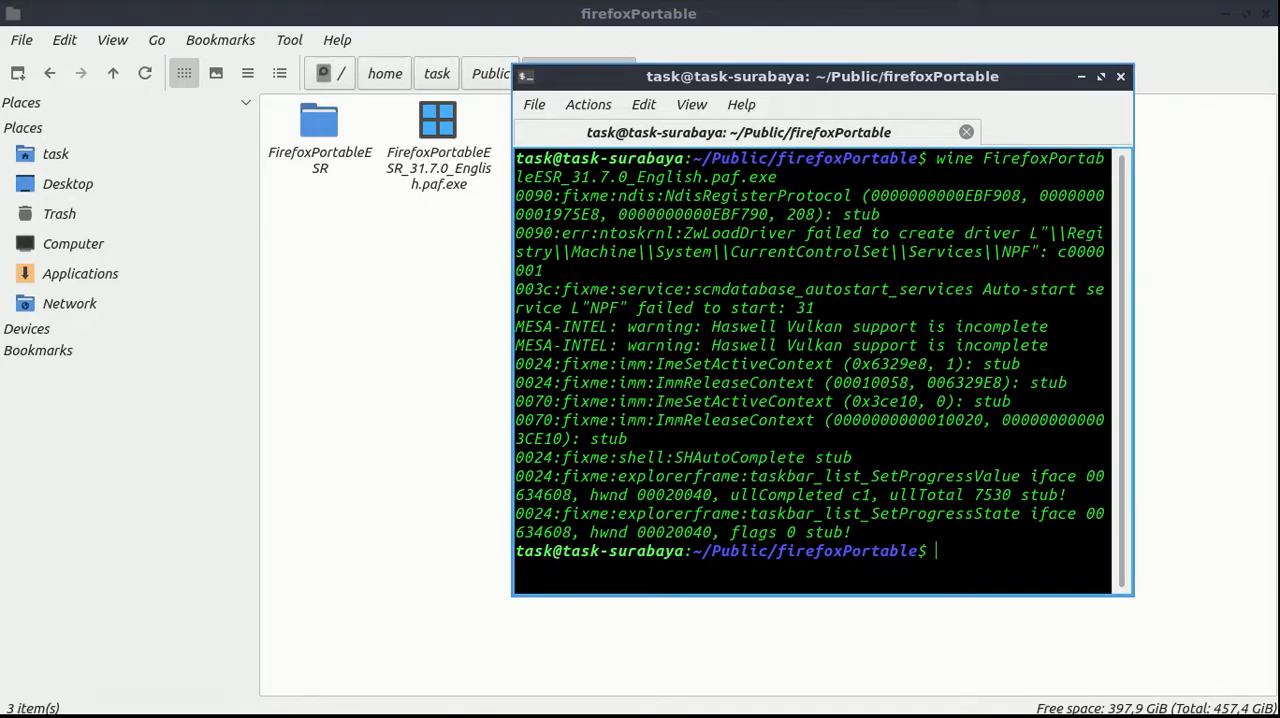
text(cd Fir)
key(Tab)
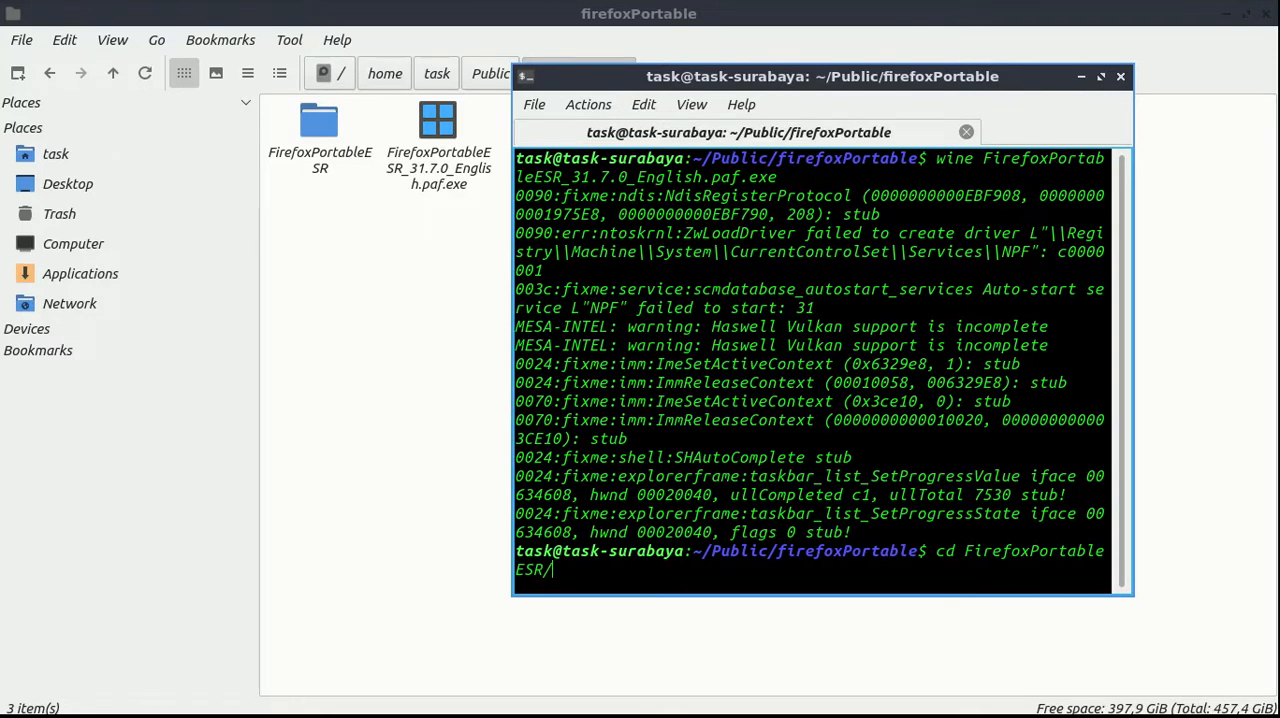
key(Return)
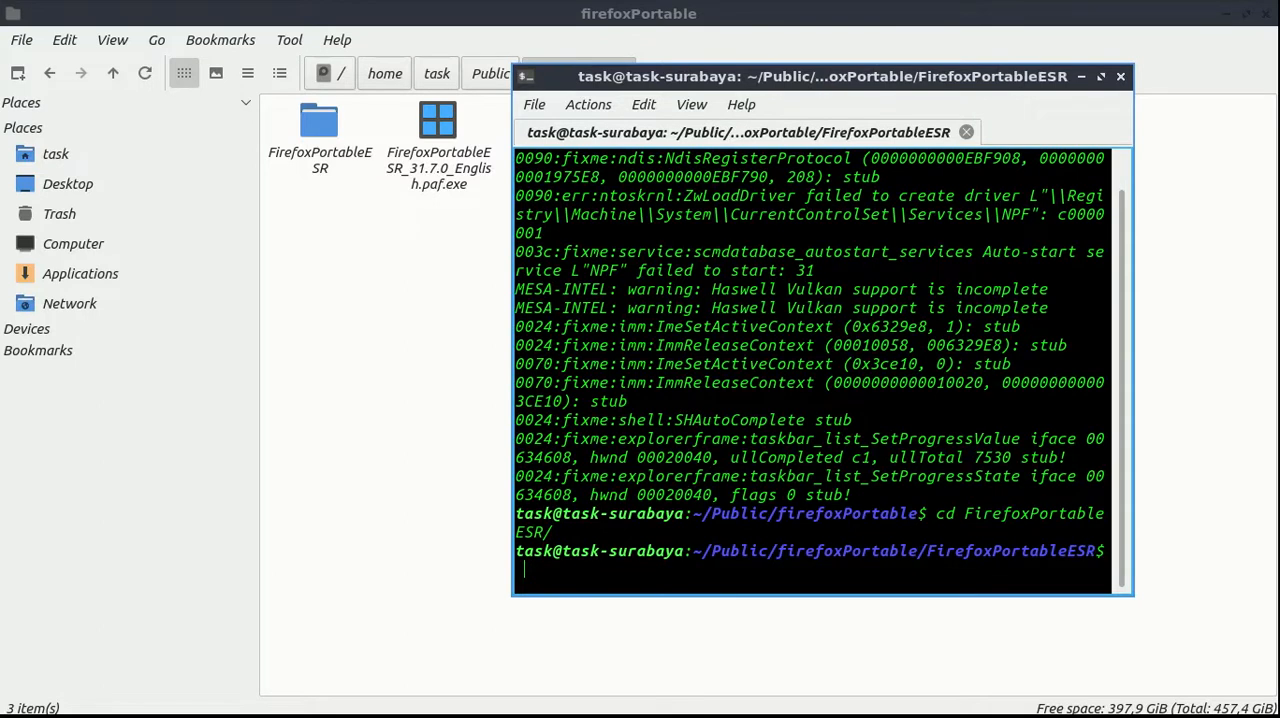
List the FirefoxPortableESR folder's contents in the terminal, and locate FirefoxPortable.exe there and in the file manager
text(ls)
key(Return)
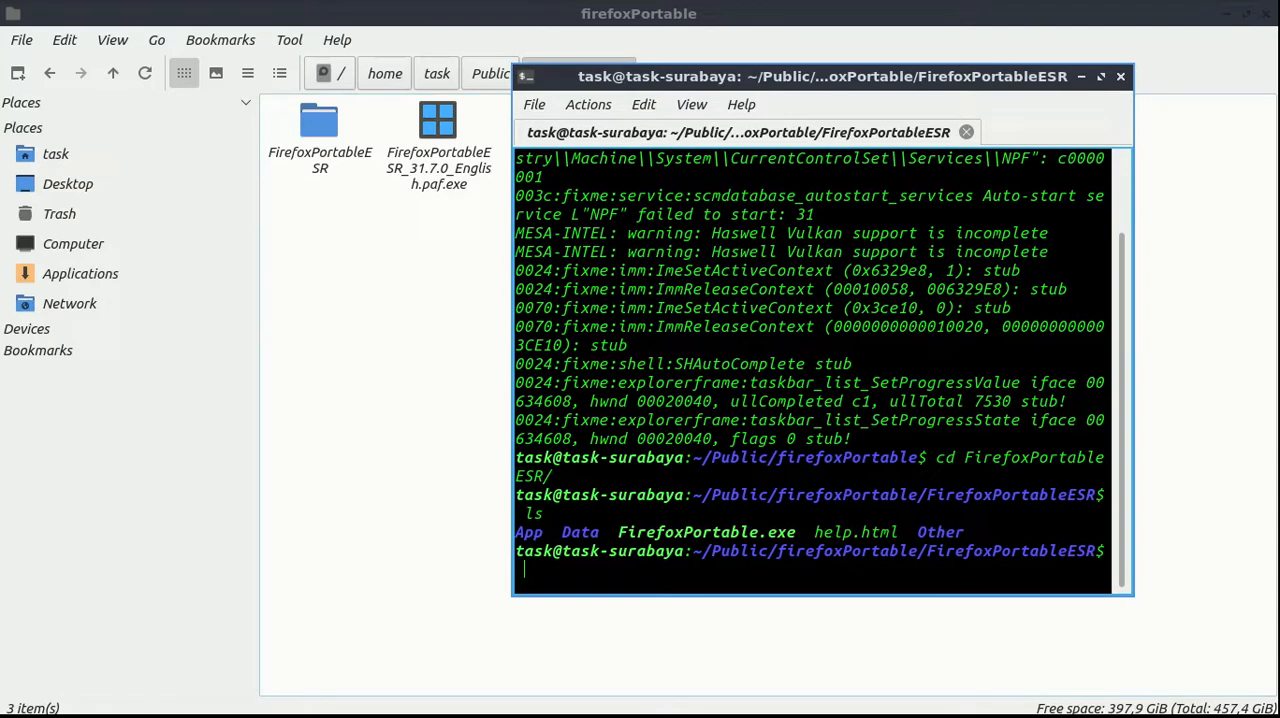
drag(618, 532, 796, 532)
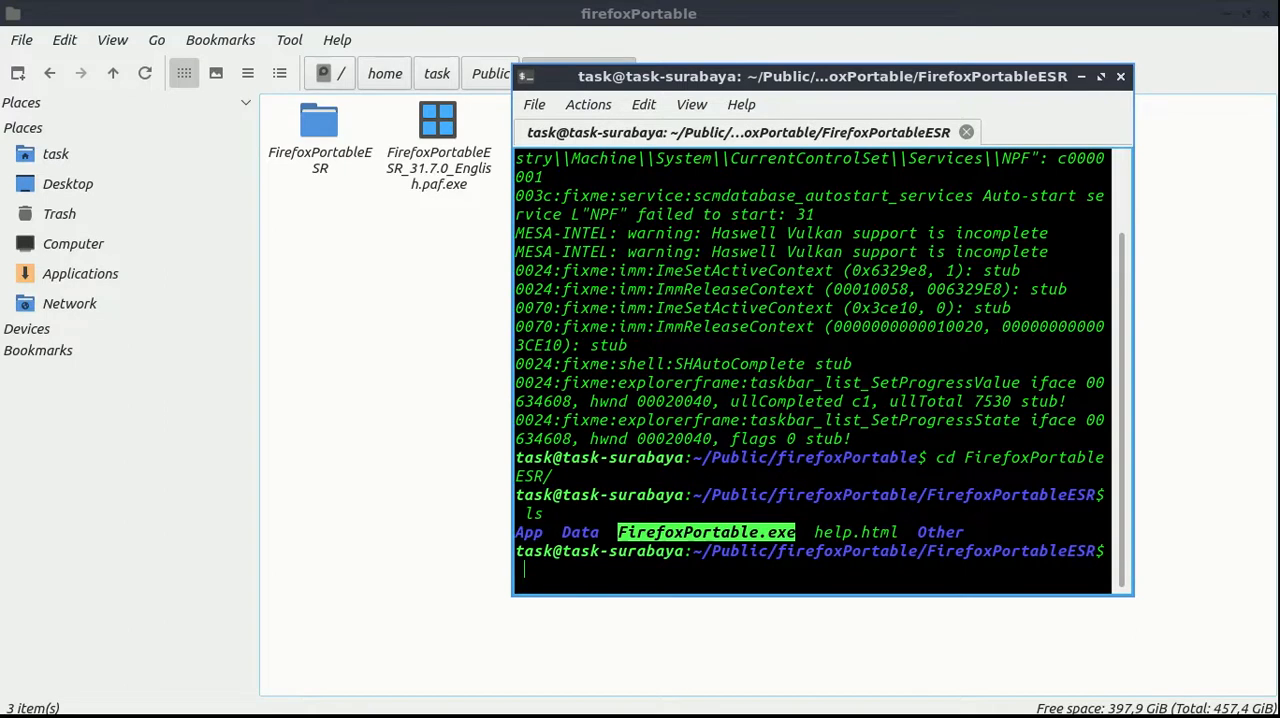
click(400, 300)
double_click(319, 134)
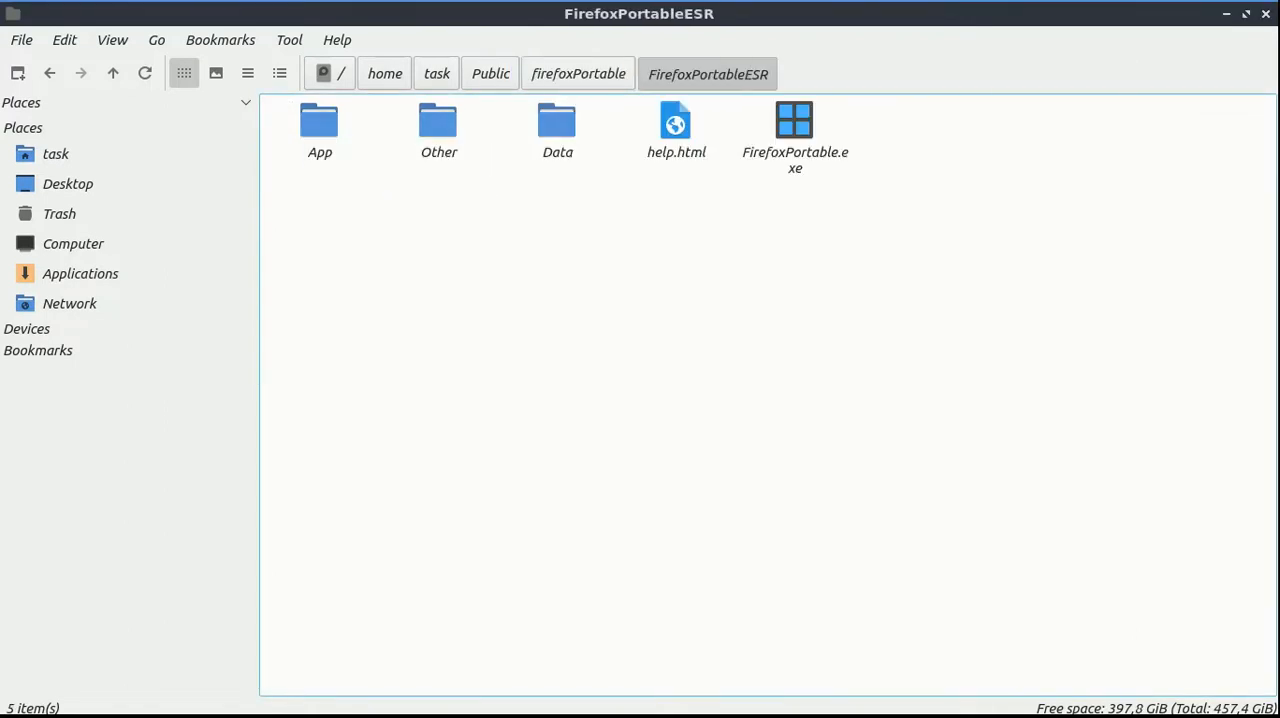
click(785, 120)
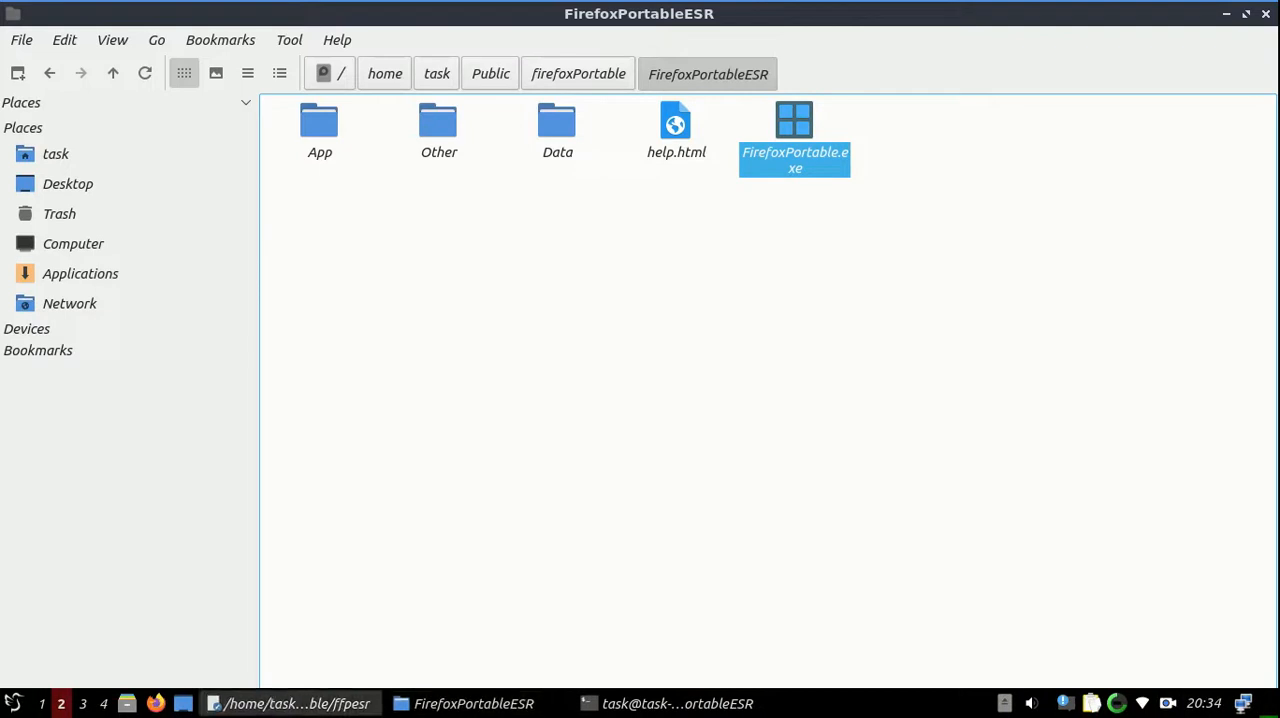
Check the launch command in the ffpesr notes, and clear the terminal's output
click(290, 703)
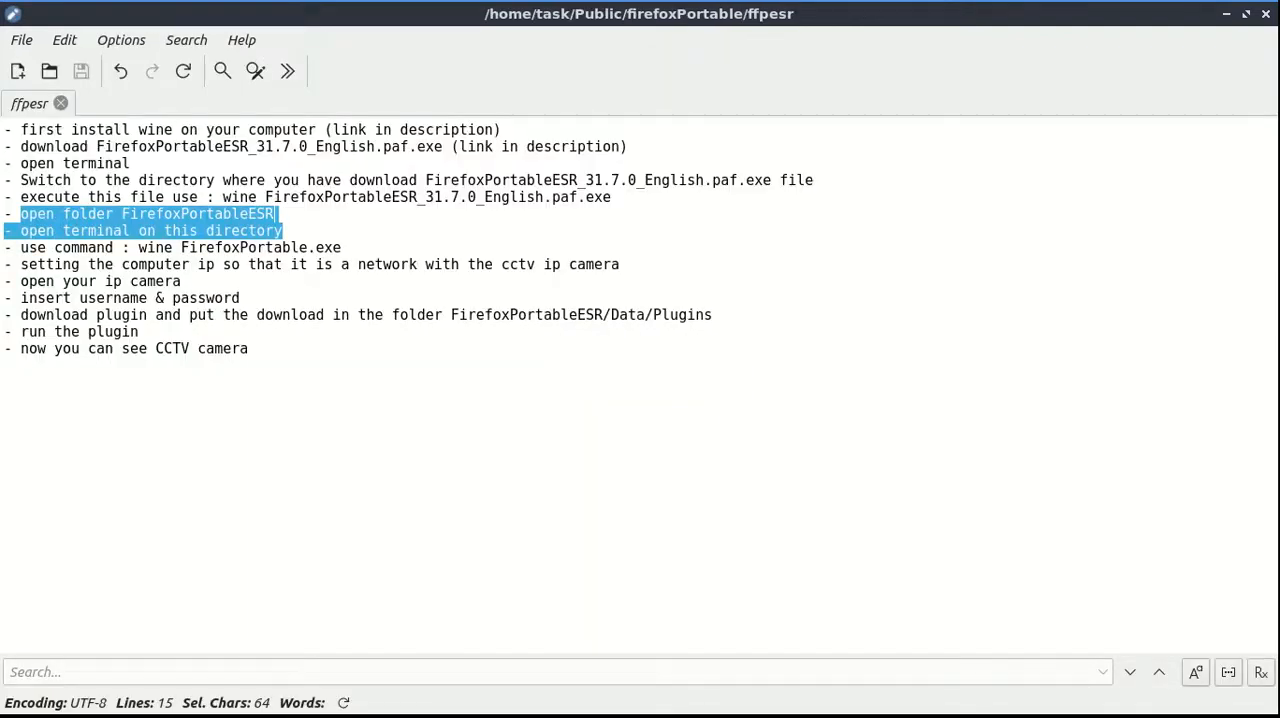
drag(12, 247, 344, 247)
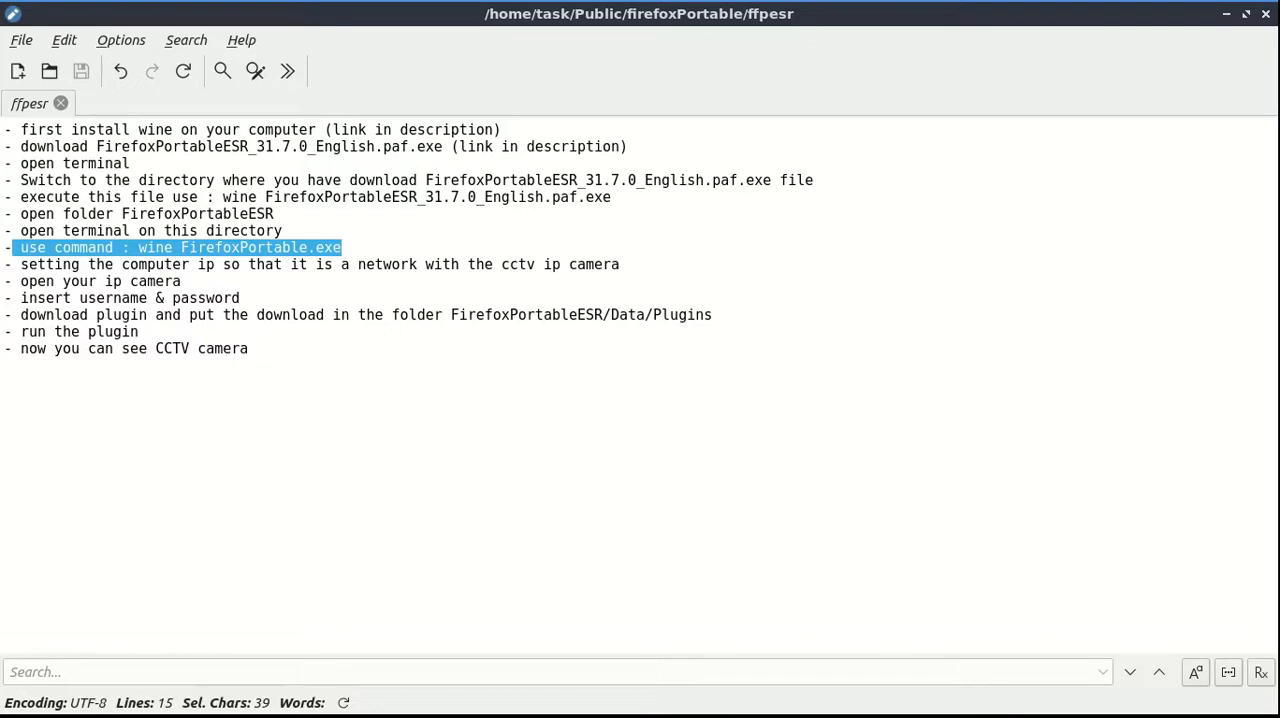
key(ctrl+alt+Right)
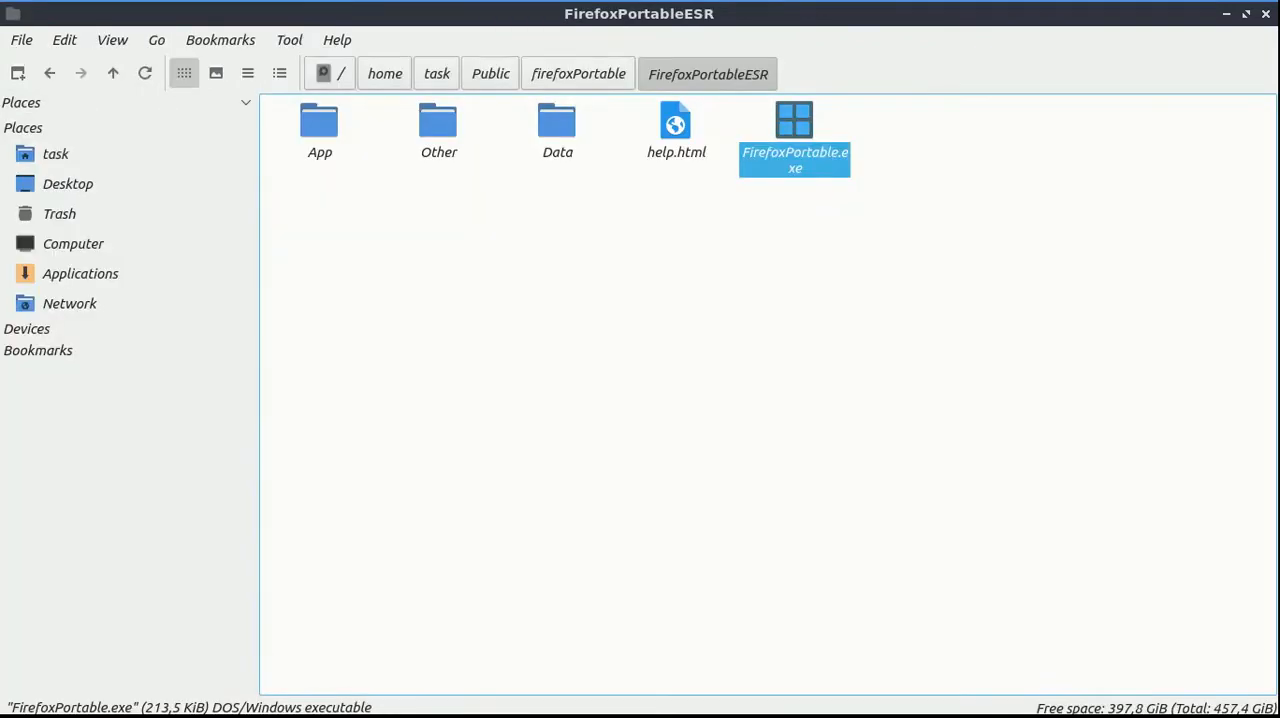
click(671, 701)
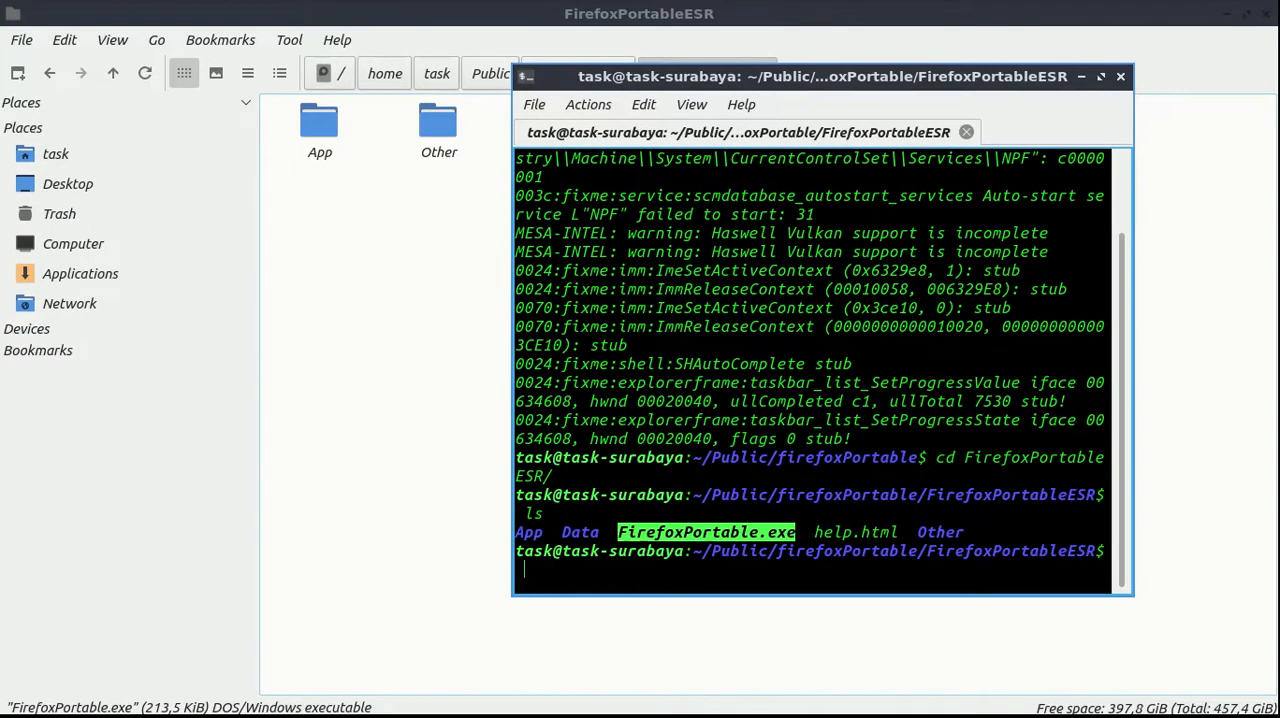
text(win)
key(BackSpace)
key(BackSpace)
key(BackSpace)
text(clear)
key(Return)
text(wine)
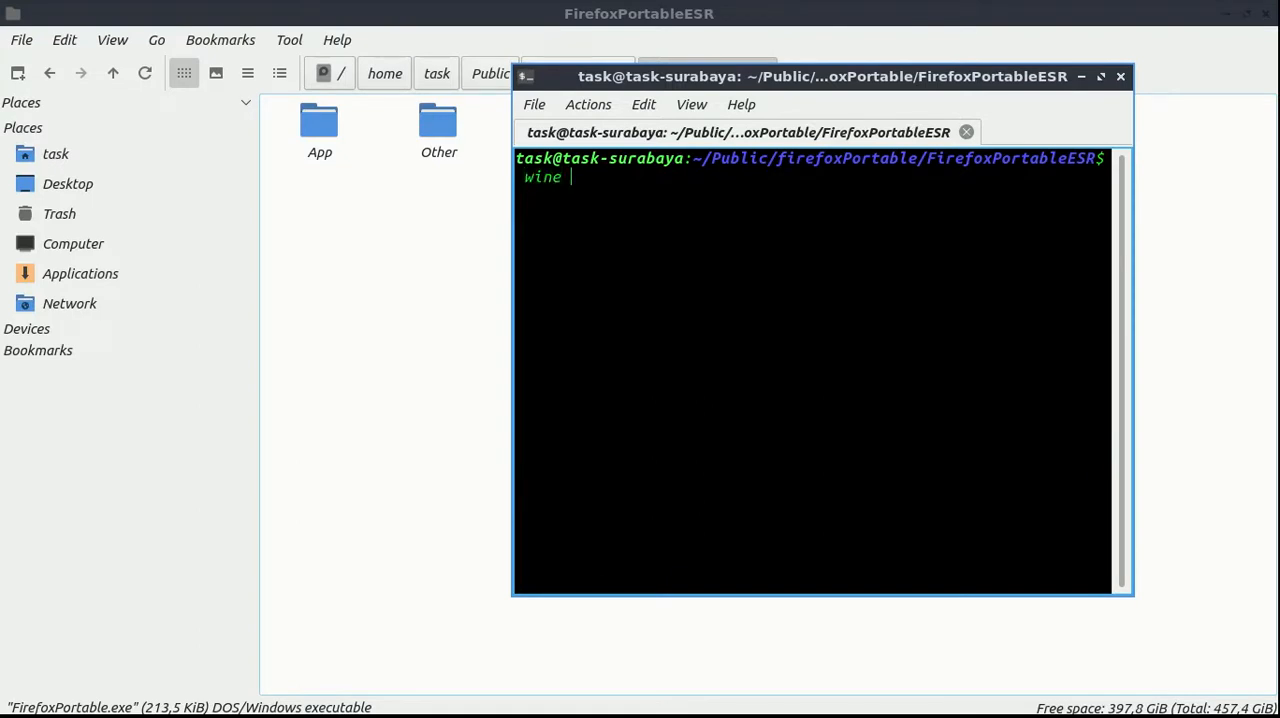
Launch FirefoxPortable.exe with wine from the FirefoxPortableESR directory in the terminal
text(Fi)
key(Tab)
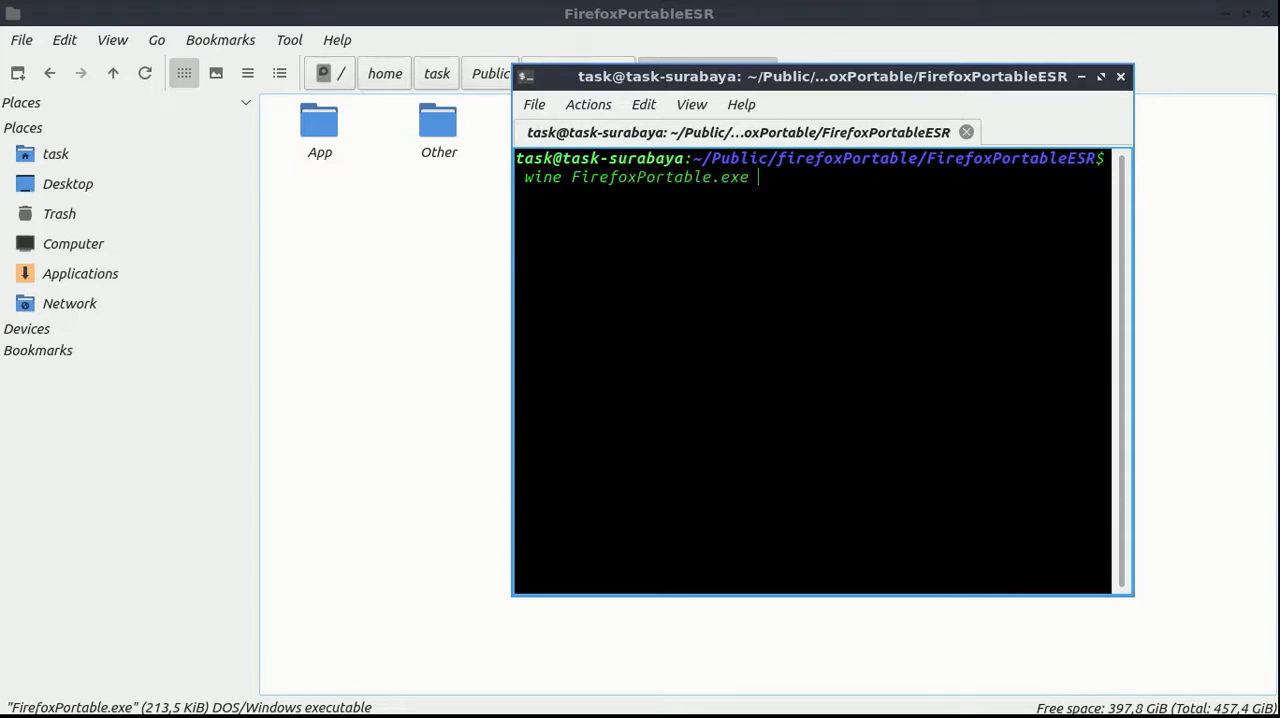
key(Return)
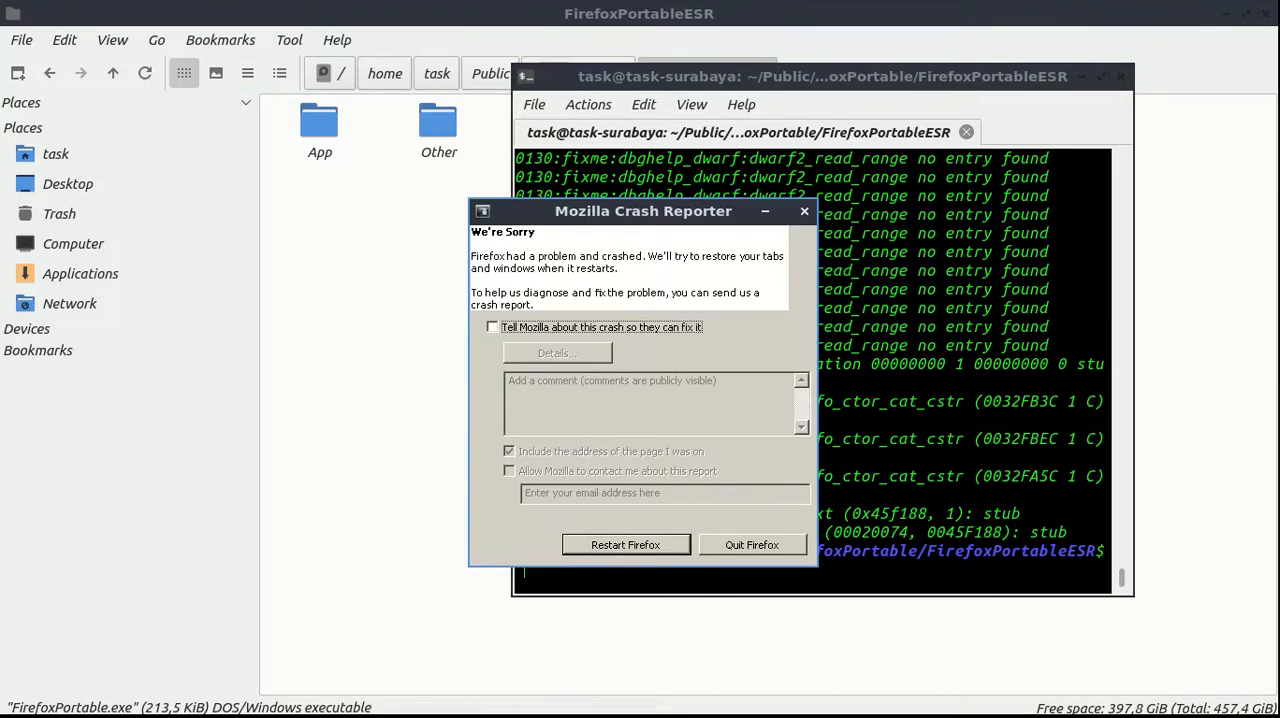
Restart Firefox from the Mozilla Crash Reporter, and close the Download Firefox Browser tab
click(626, 545)
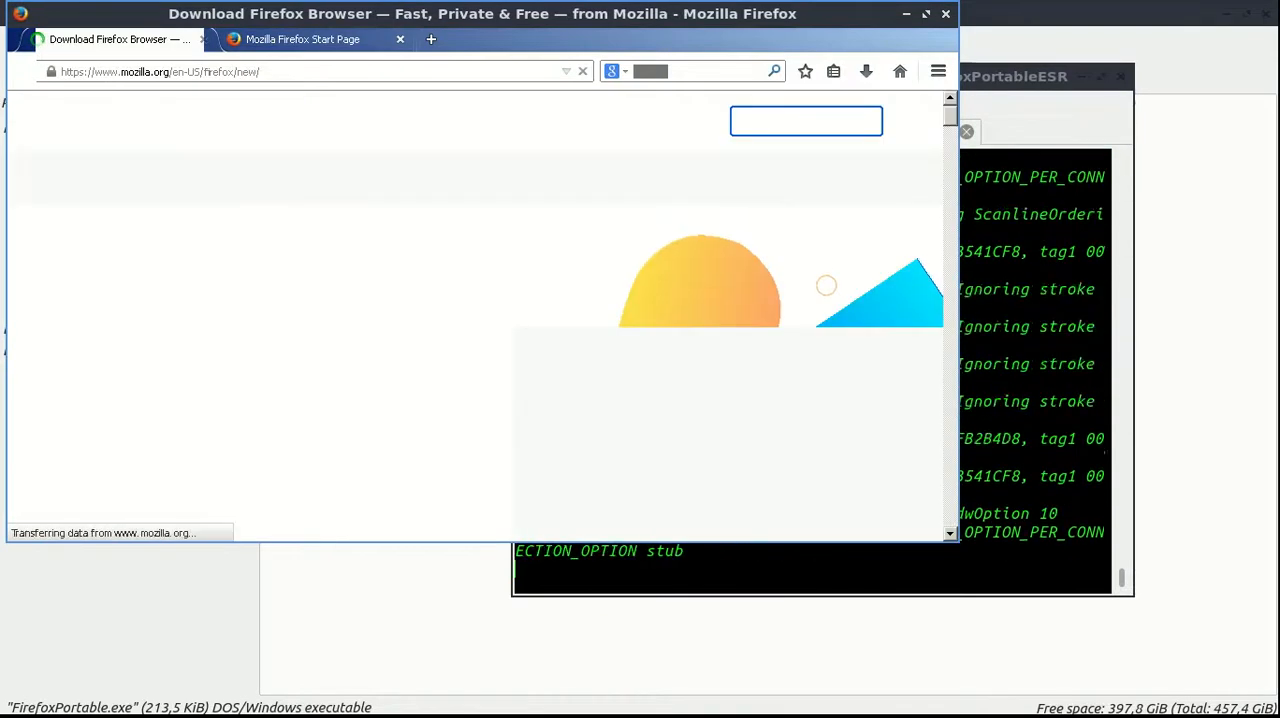
click(203, 40)
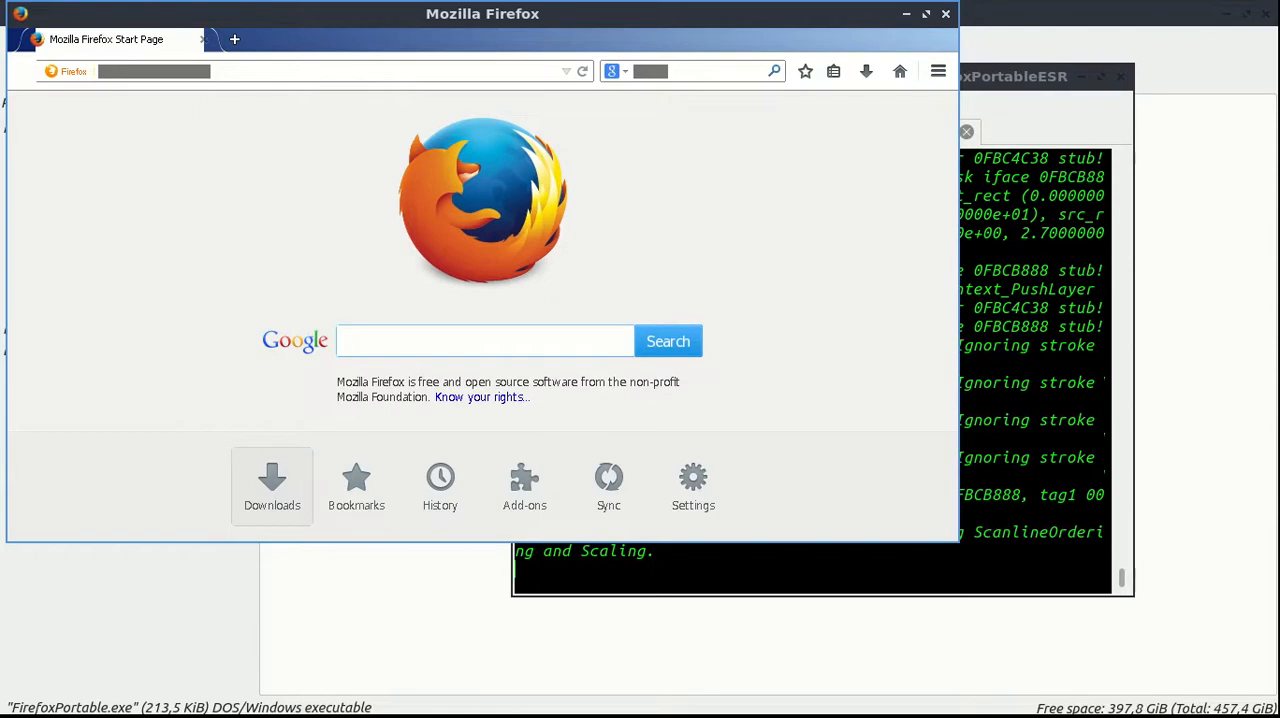
Read the ffpesr notes on setting the computer's IP for the CCTV camera network and opening the IP camera
key(ctrl+alt+Left)
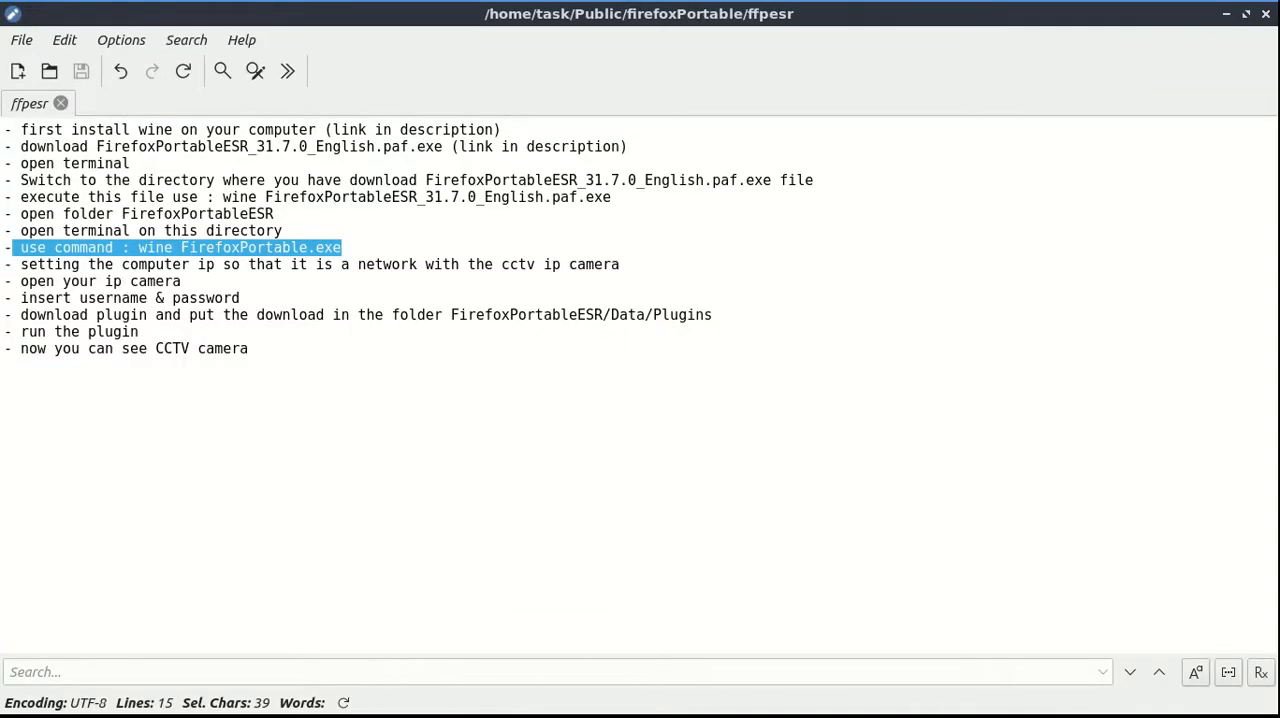
drag(21, 264, 620, 264)
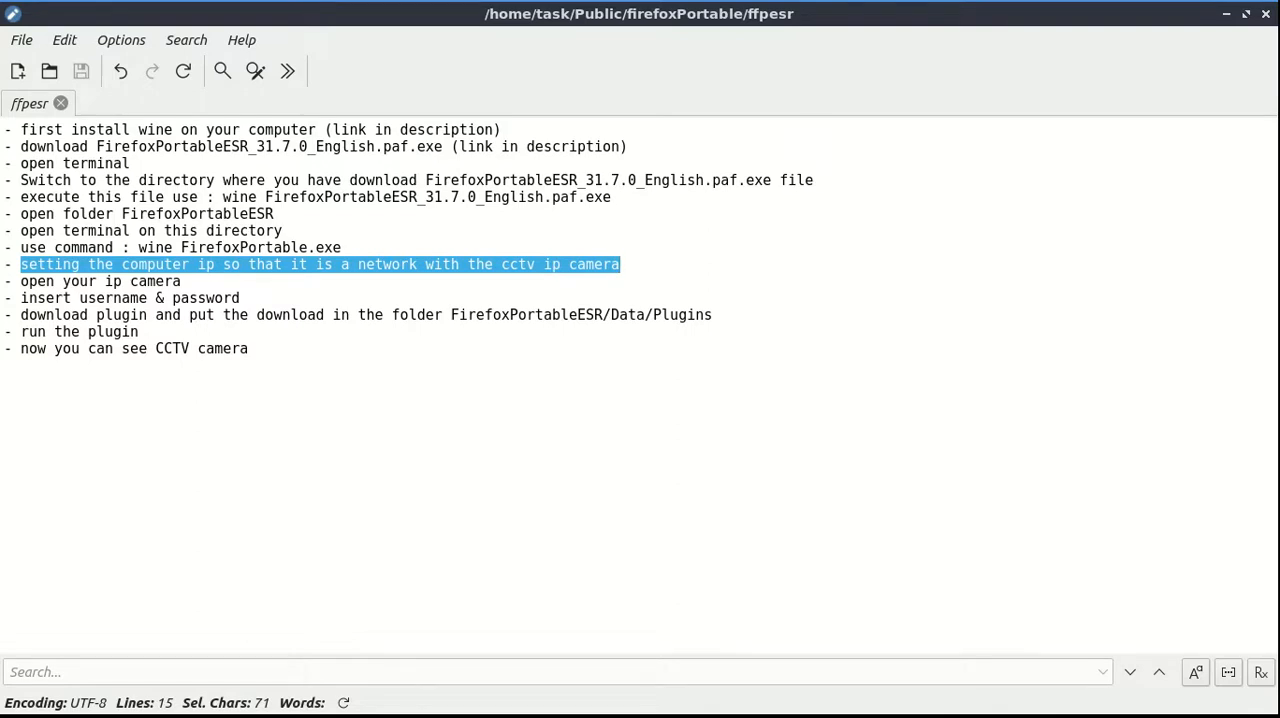
drag(21, 281, 181, 281)
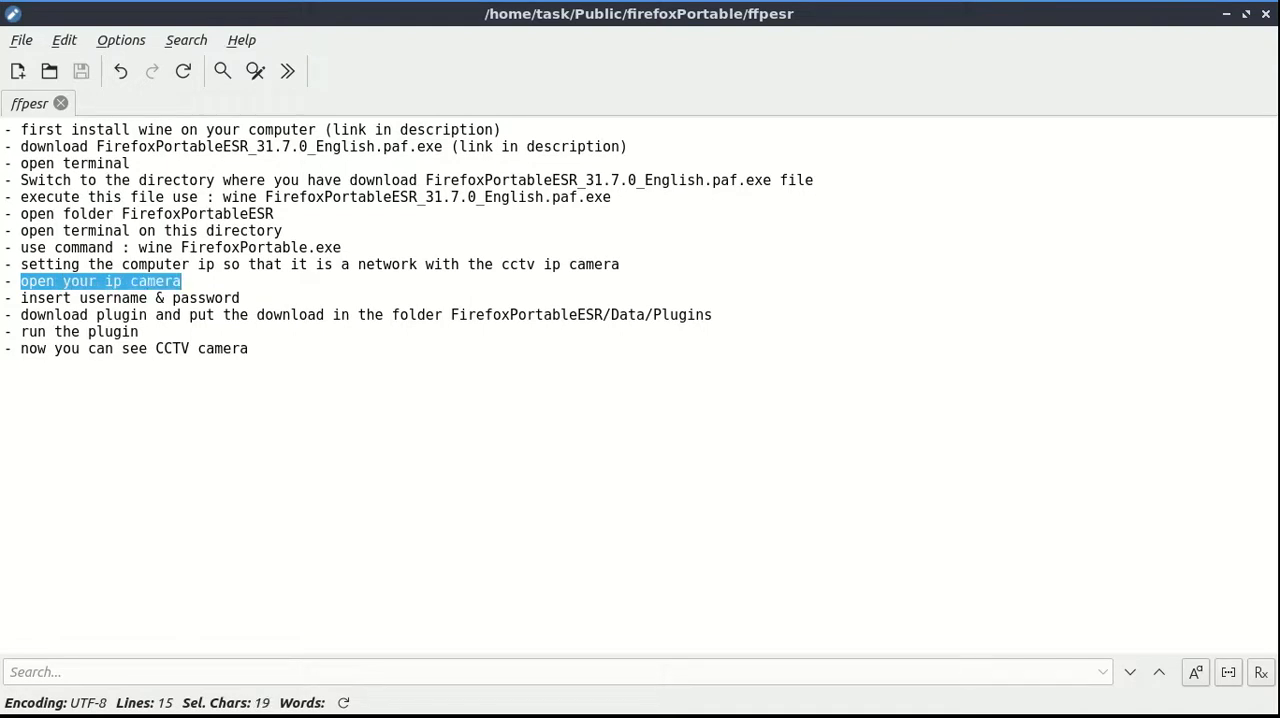
Switch to Firefox and open the IP camera's web page at 192.168.0.23
key(ctrl+alt+Right)
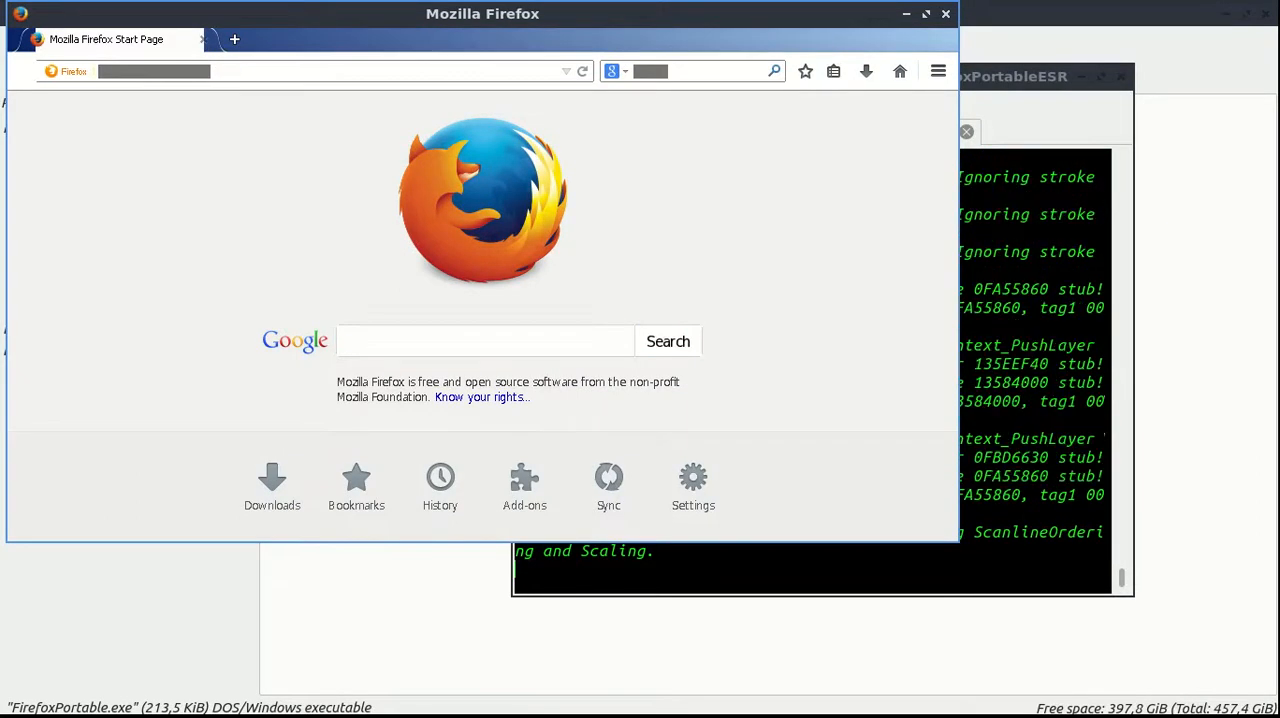
key(ctrl+l)
text(192)
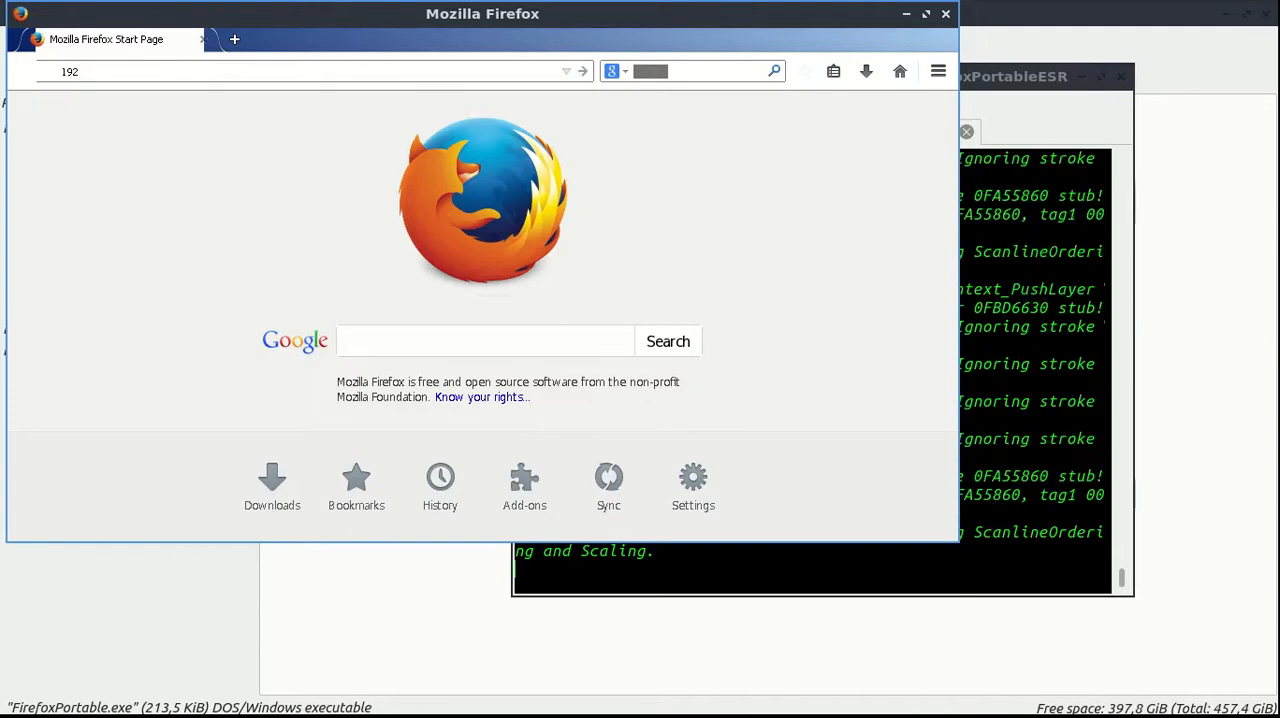
text(.168.0.23)
key(Return)
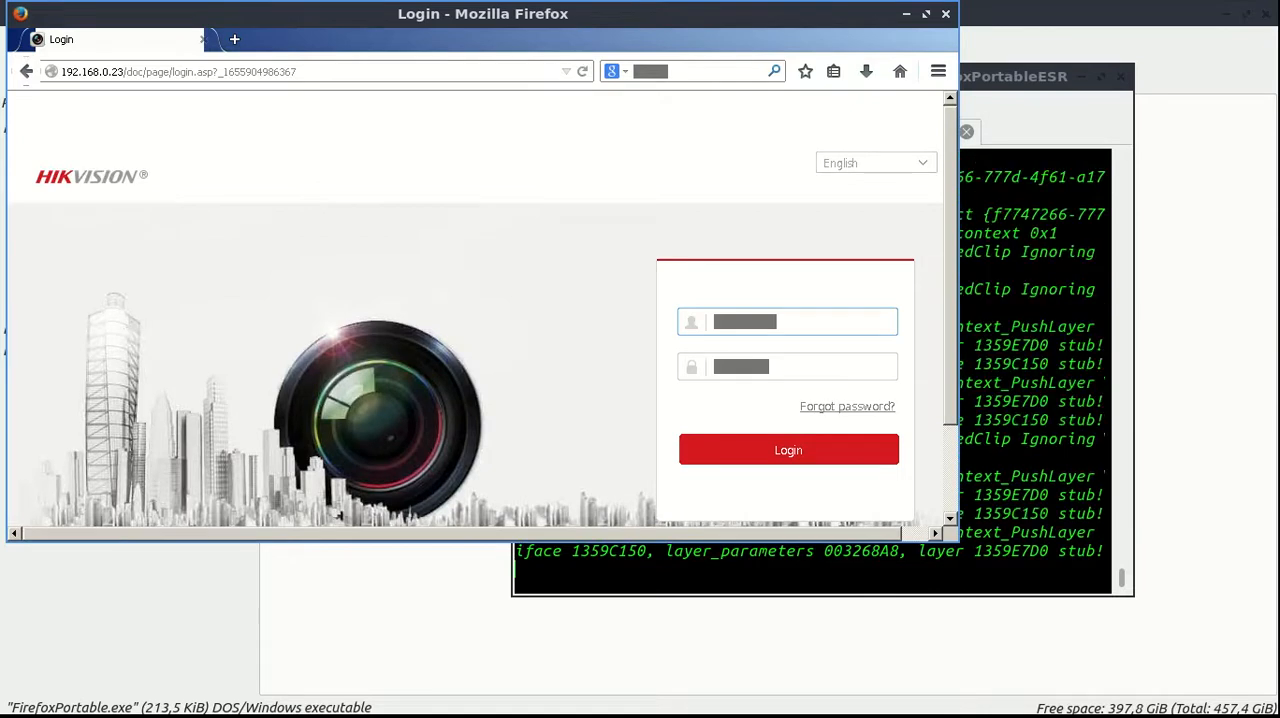
Highlight the ffpesr note on inserting the username and password, and return to the camera's login page in Firefox
key(ctrl+alt+Left)
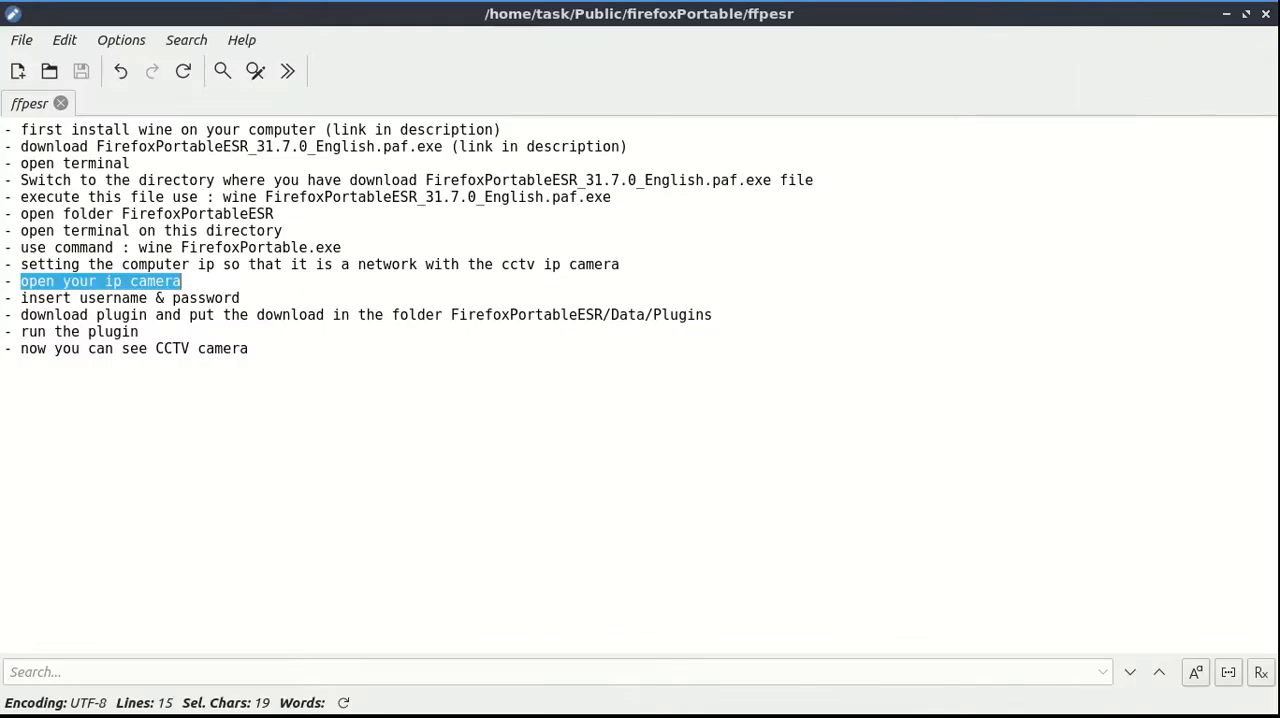
drag(21, 298, 240, 298)
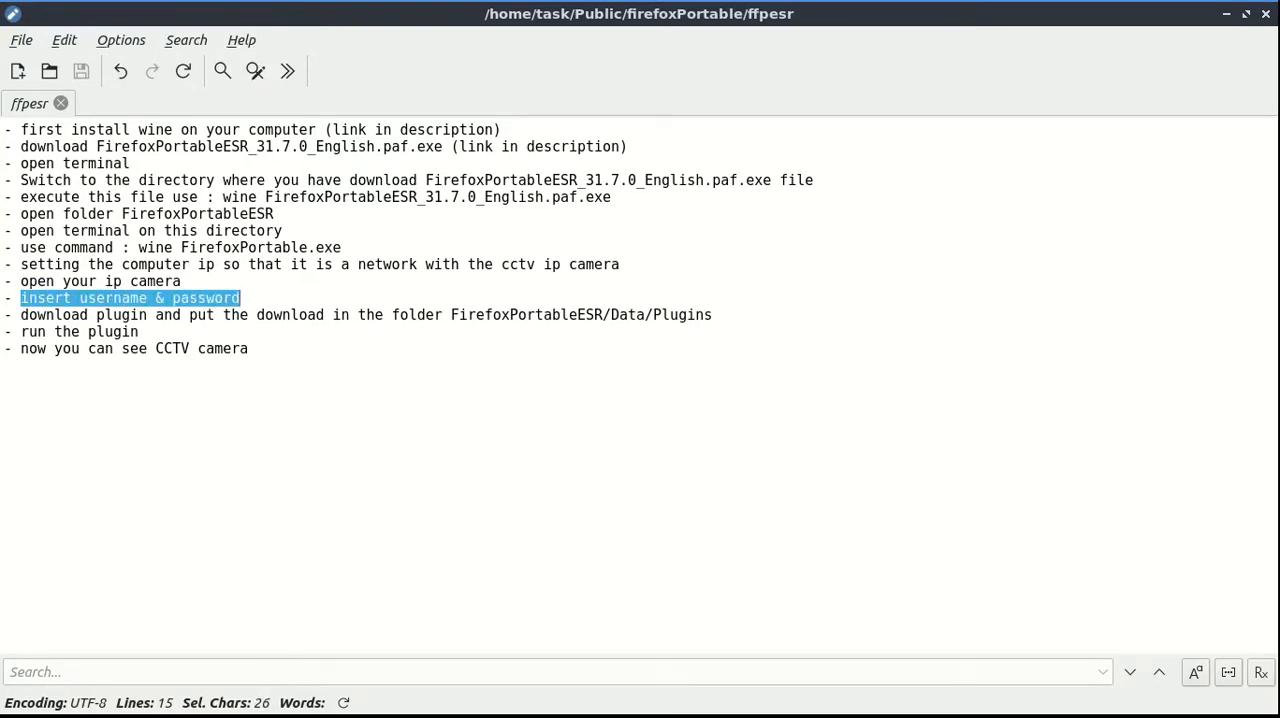
key(ctrl+alt+Right)
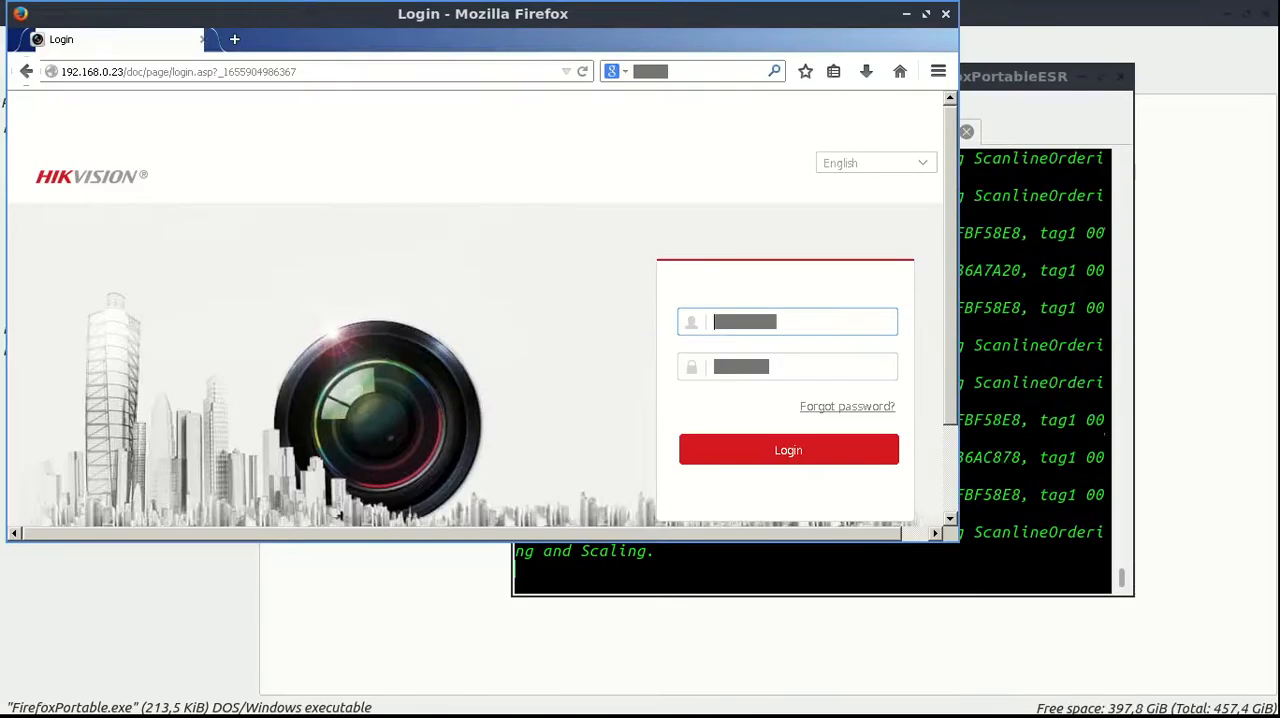
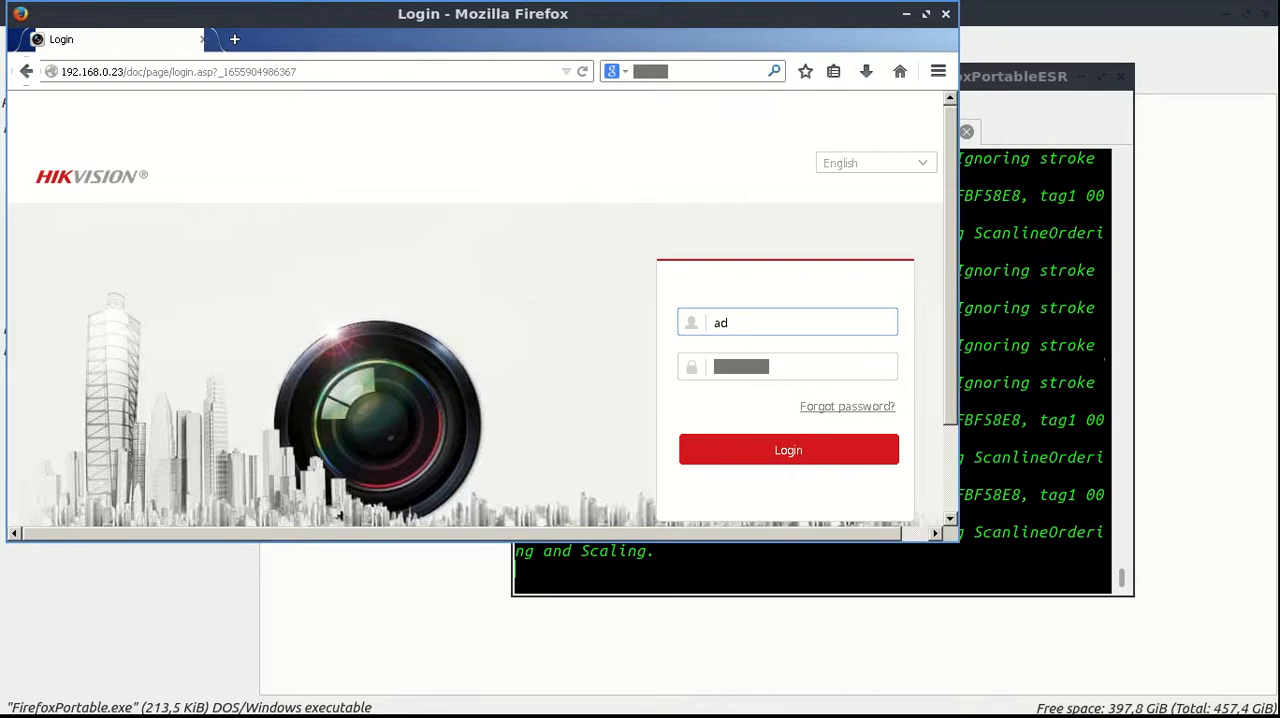
Fill in the username admin on the camera's login form and go to the password field
text(in)
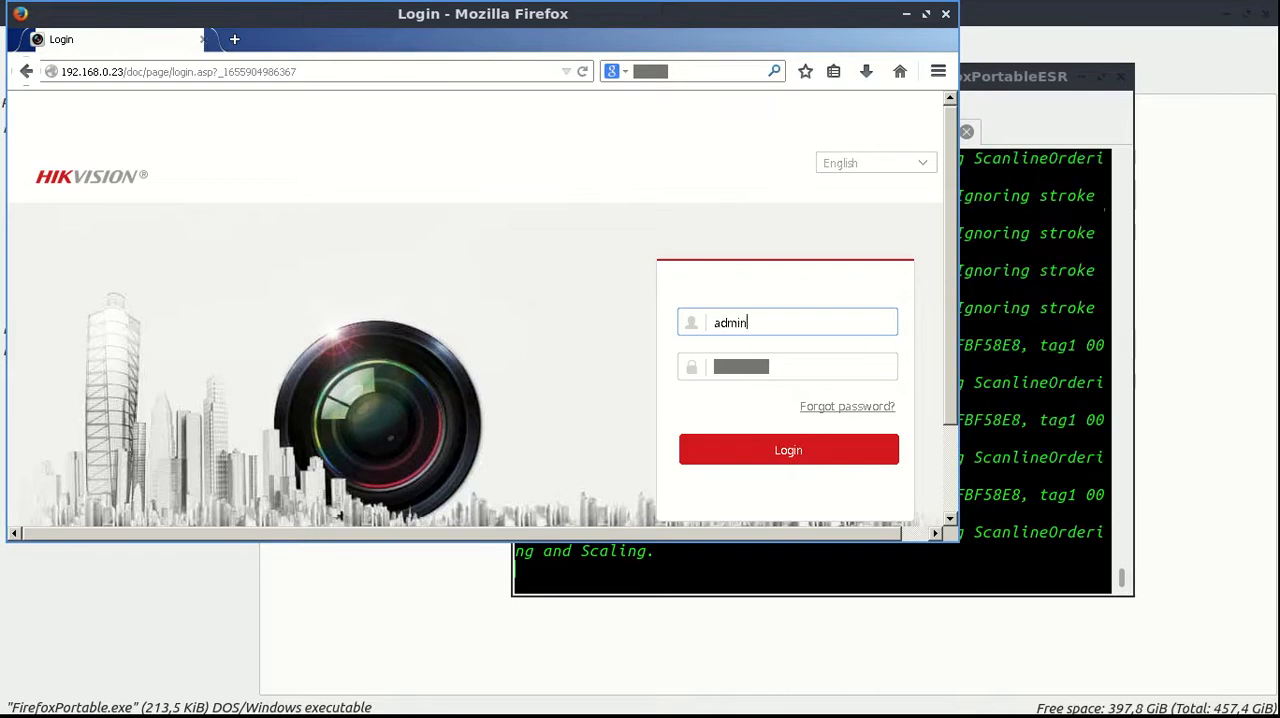
key(Tab)
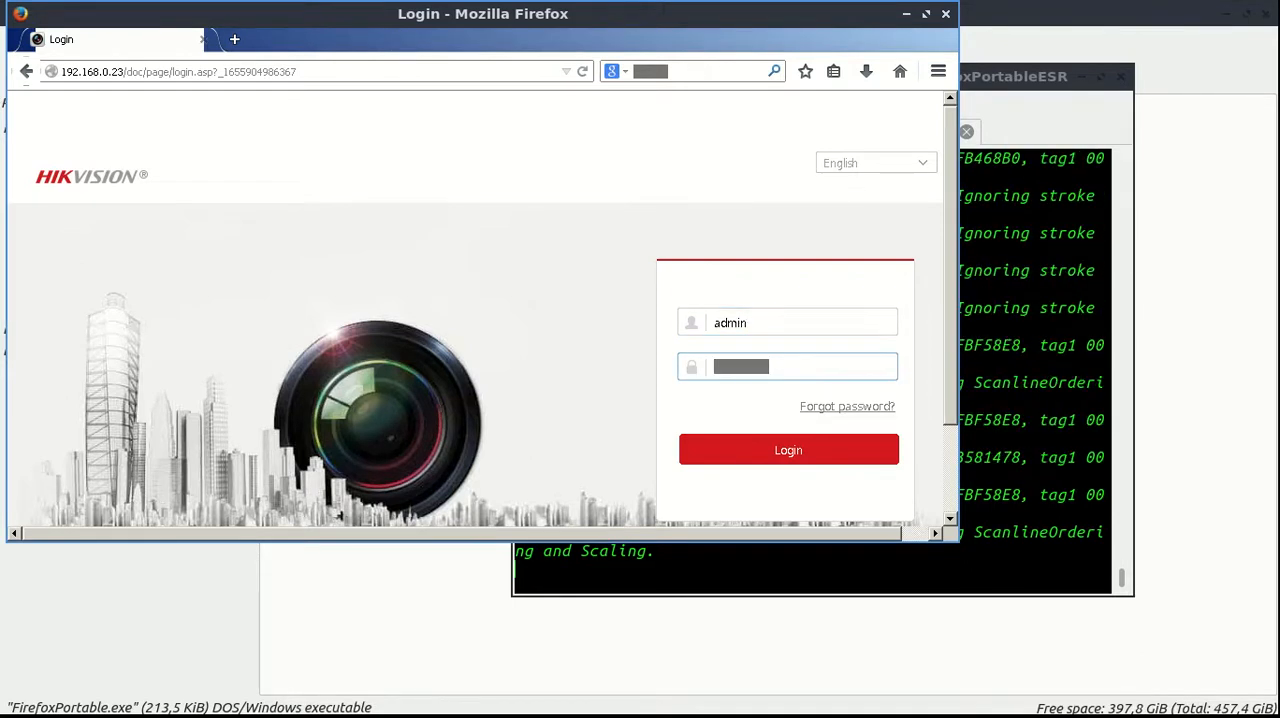
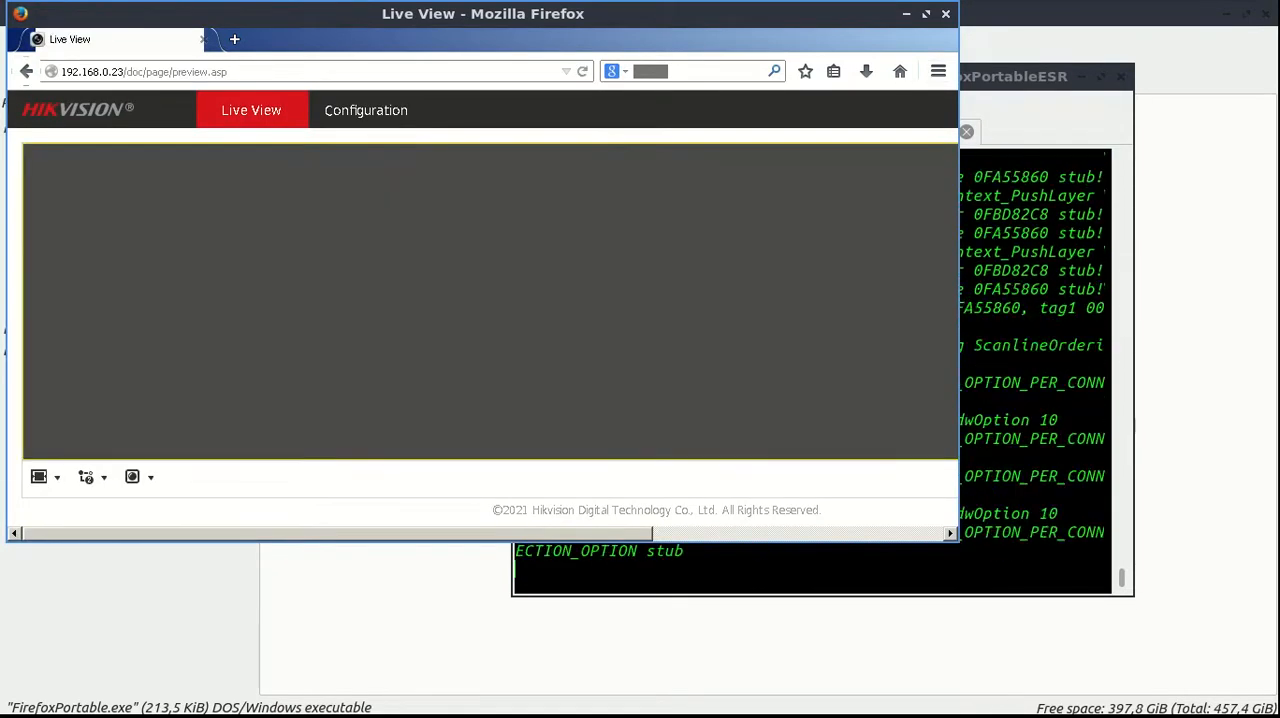
Maximize the camera's live view window, and highlight the plugin download and run instructions in the ffpesr notes
key(alt+F10)
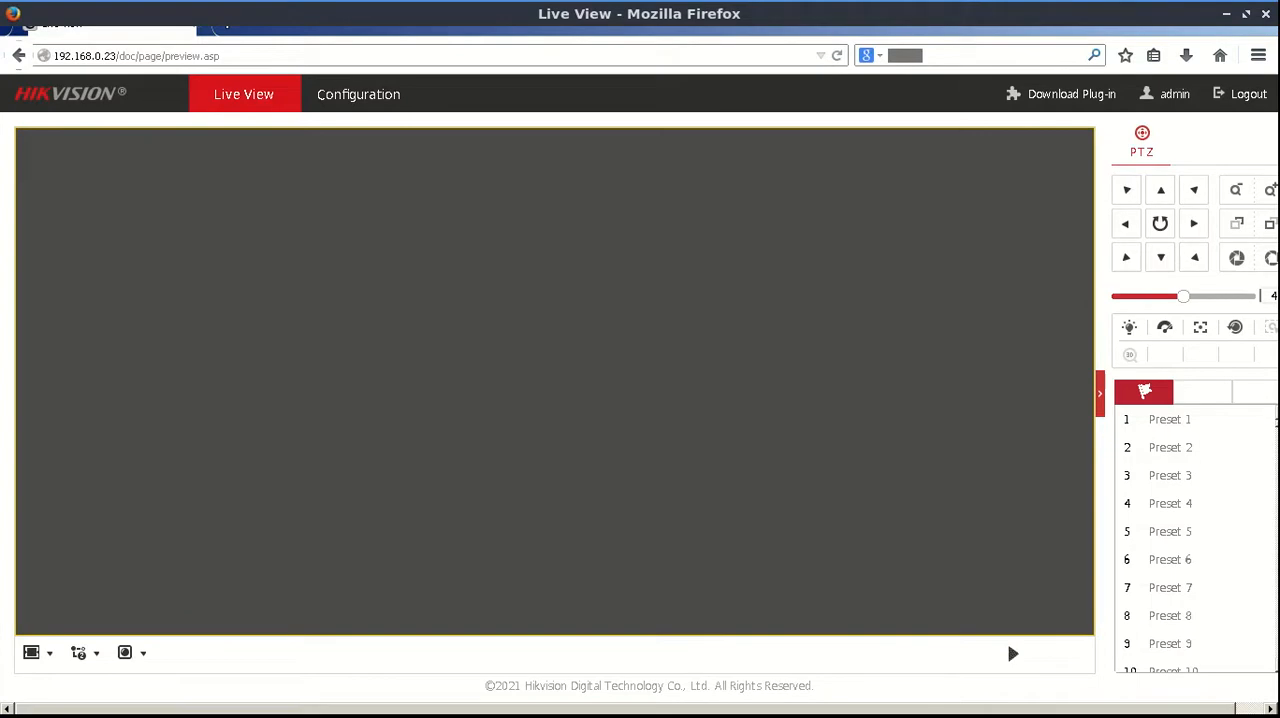
key(ctrl+alt+Left)
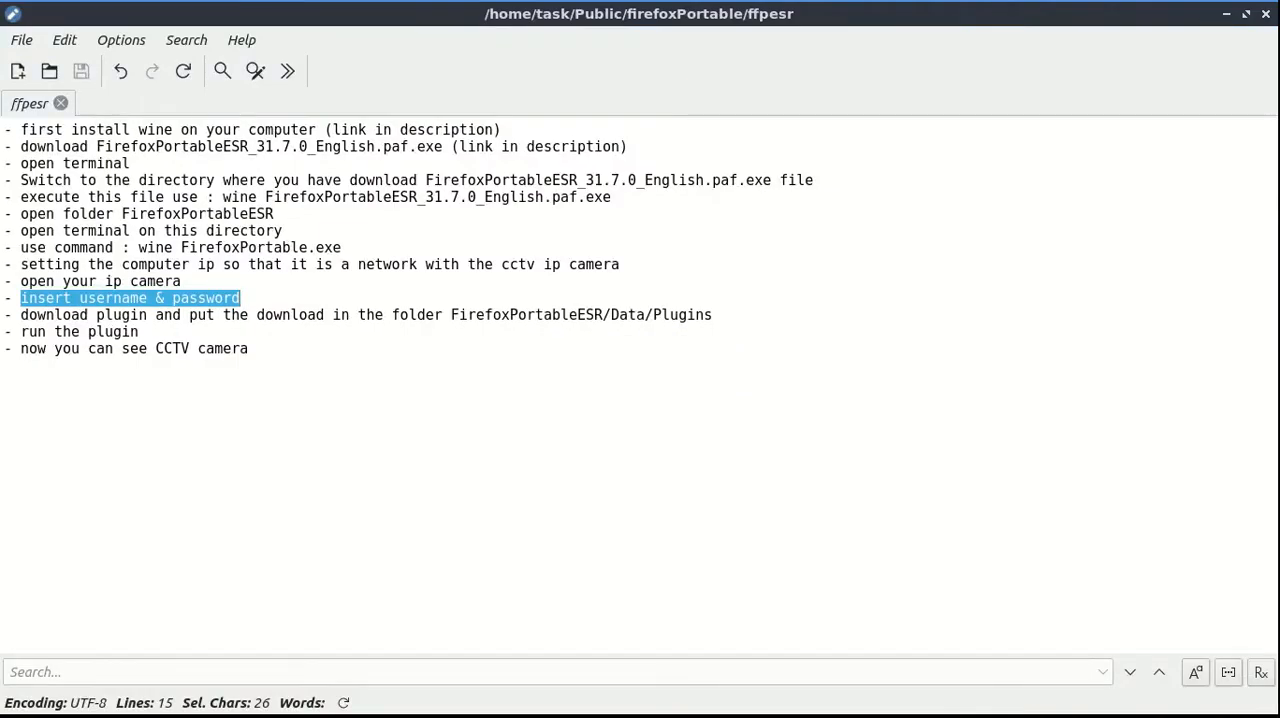
drag(21, 315, 350, 326)
mouse_move(140, 331)
mouse_down()
mouse_move(712, 315)
mouse_move(140, 331)
mouse_up()
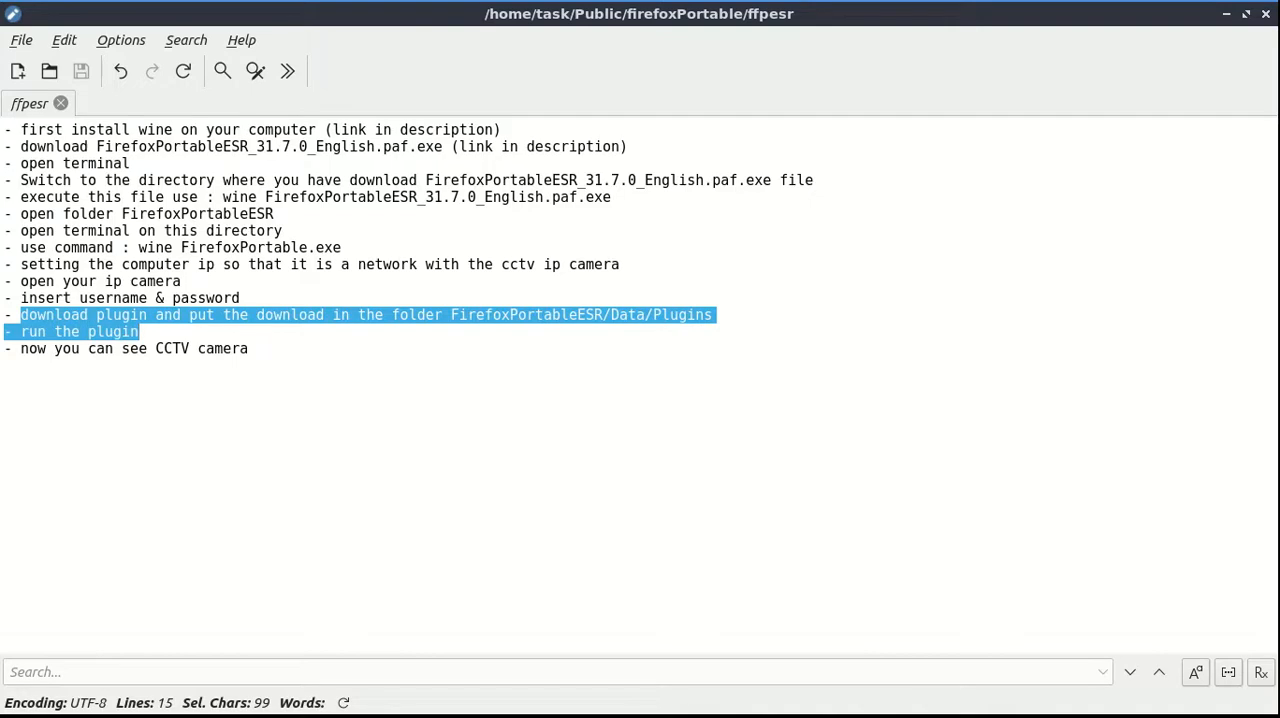
Return to Firefox, start saving the camera plug-in LocalServiceComponents.exe, and expand My Computer in the save dialog
key(ctrl+alt+Right)
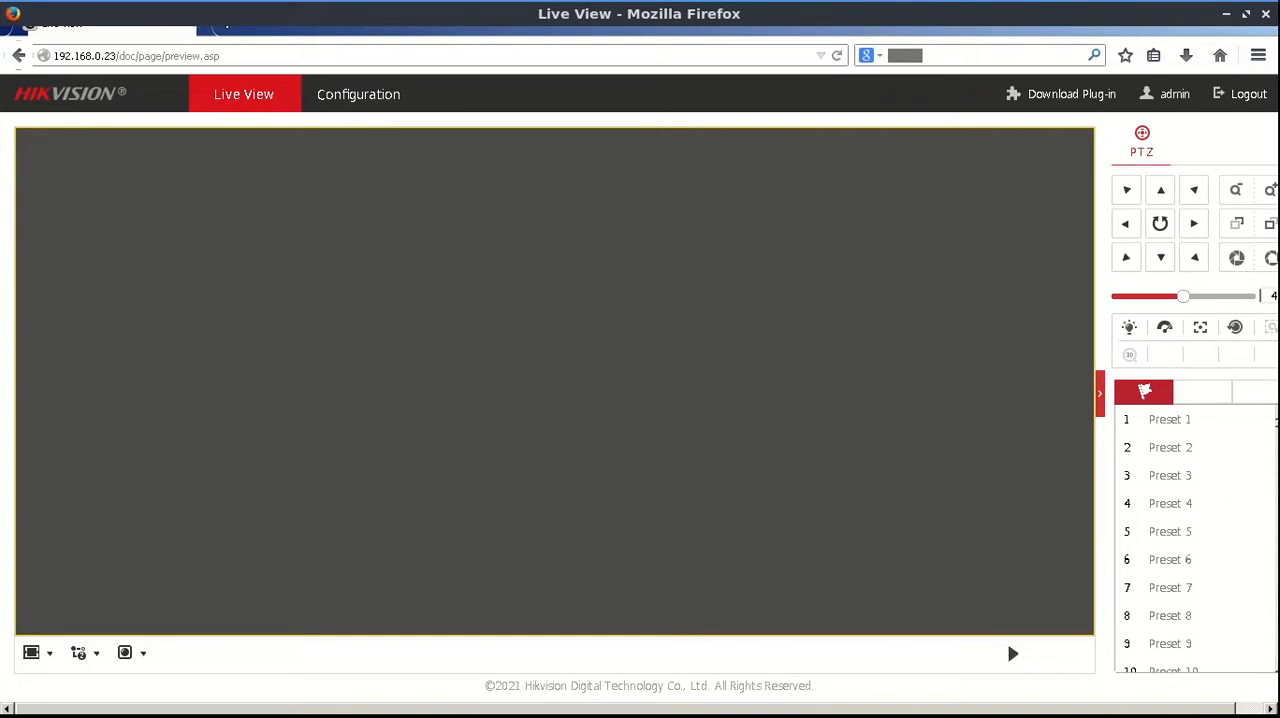
click(1071, 94)
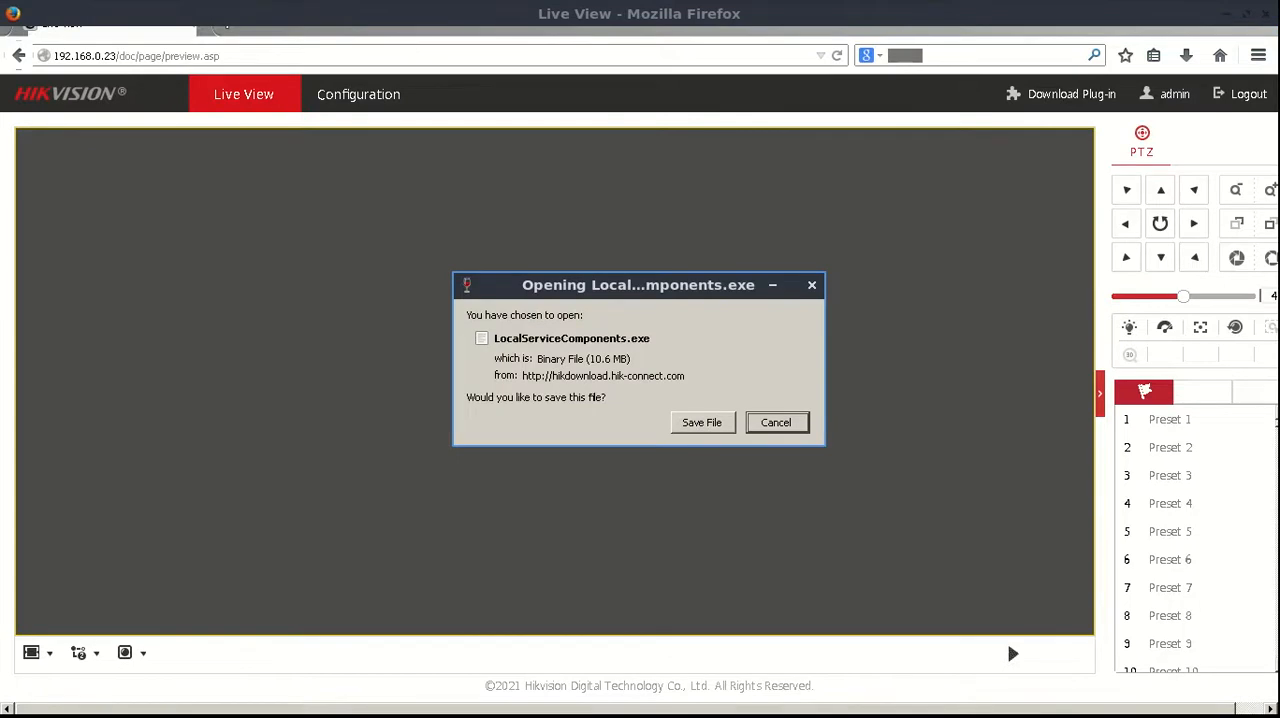
click(702, 422)
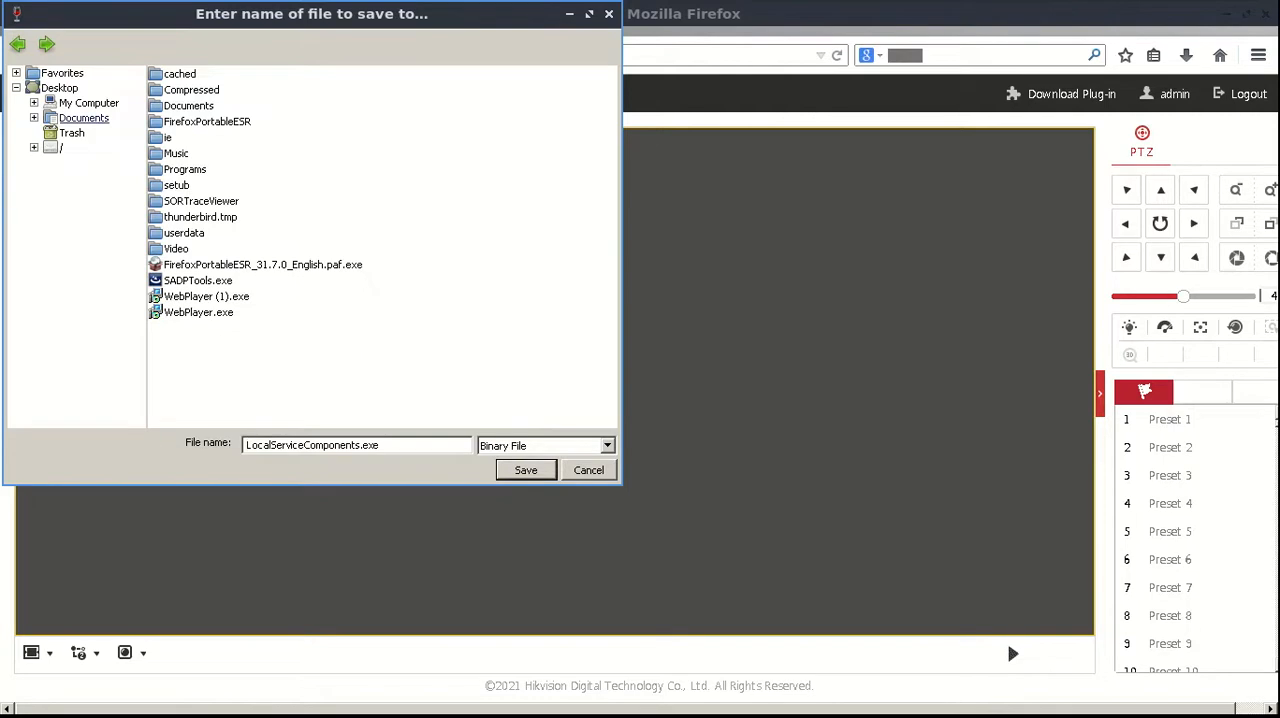
click(34, 103)
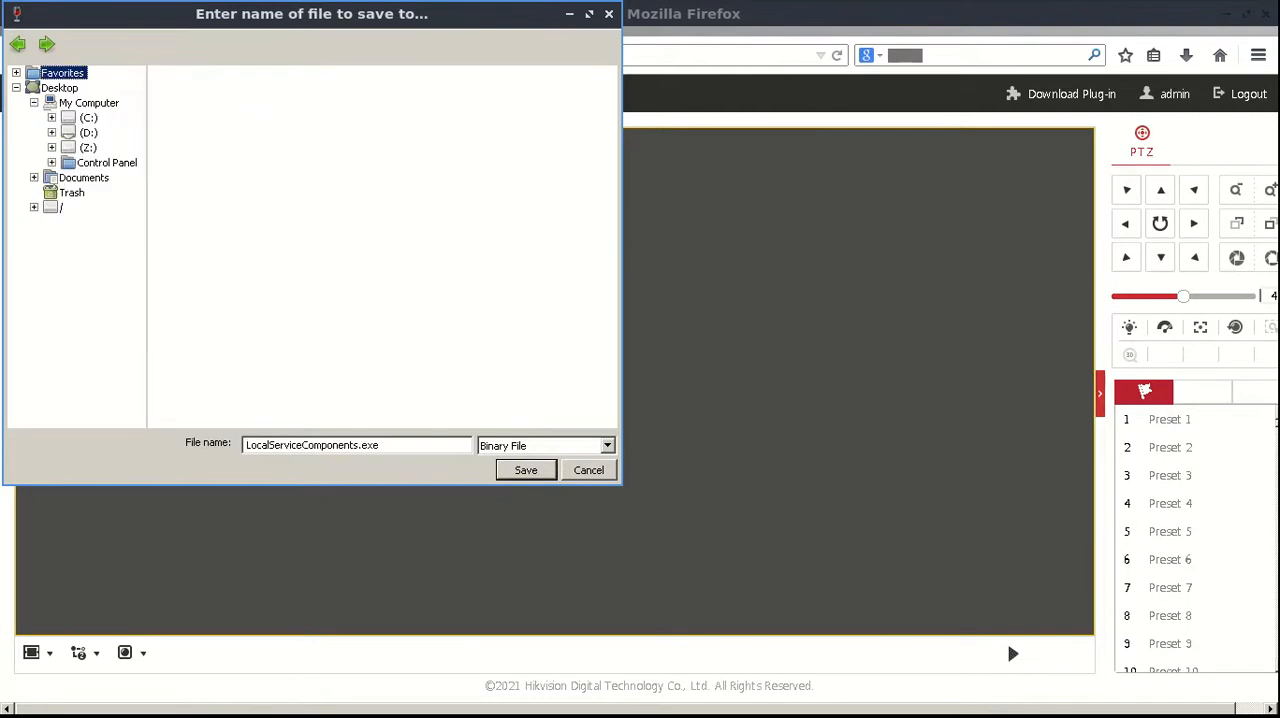
click(88, 133)
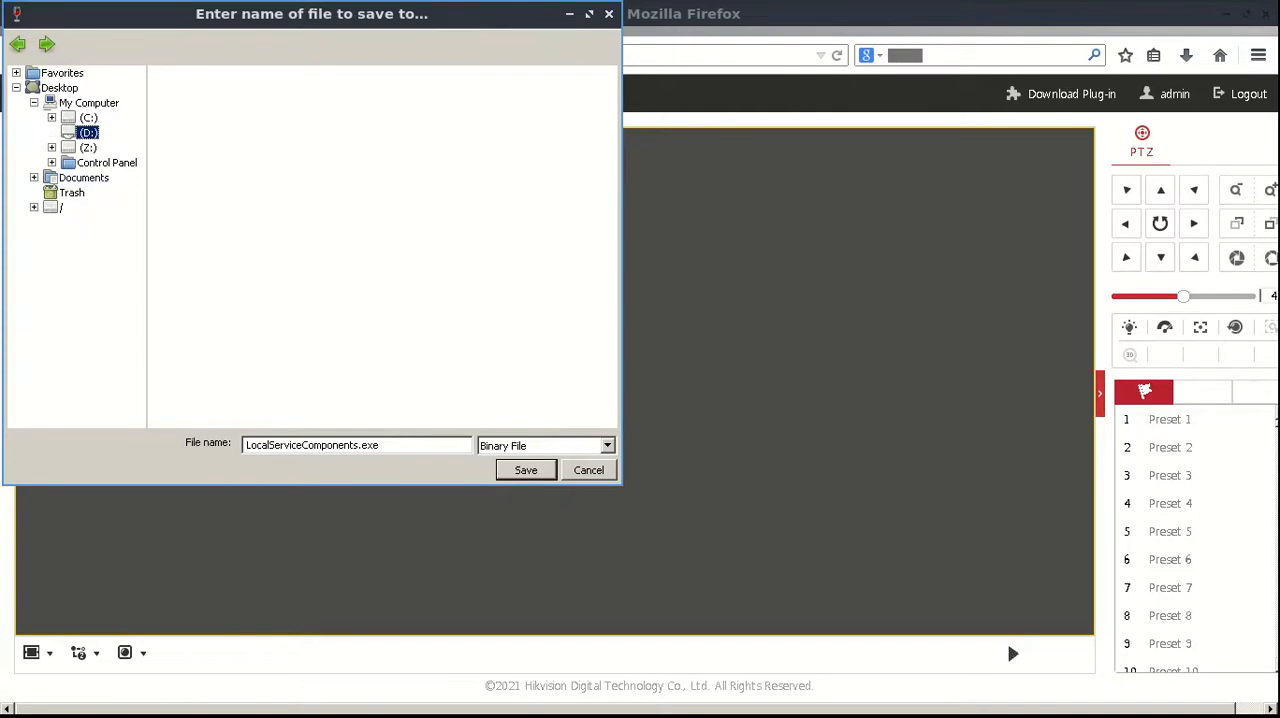
click(52, 118)
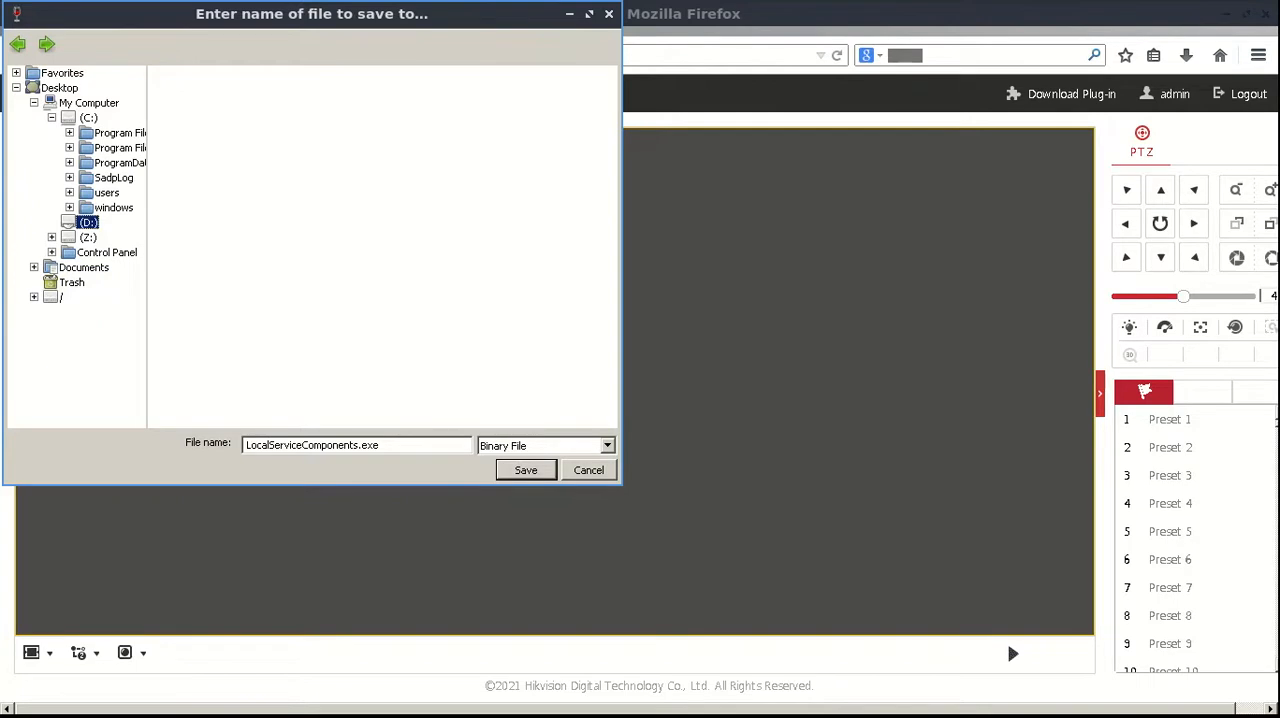
click(52, 237)
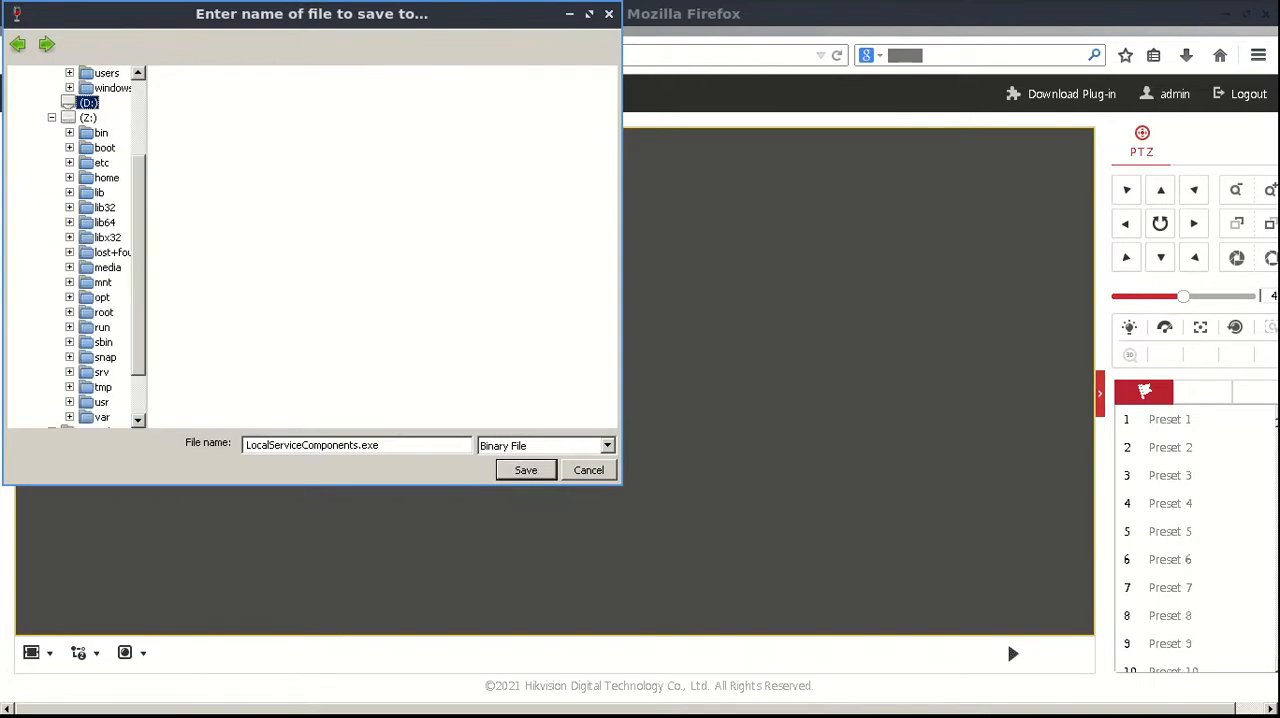
click(52, 118)
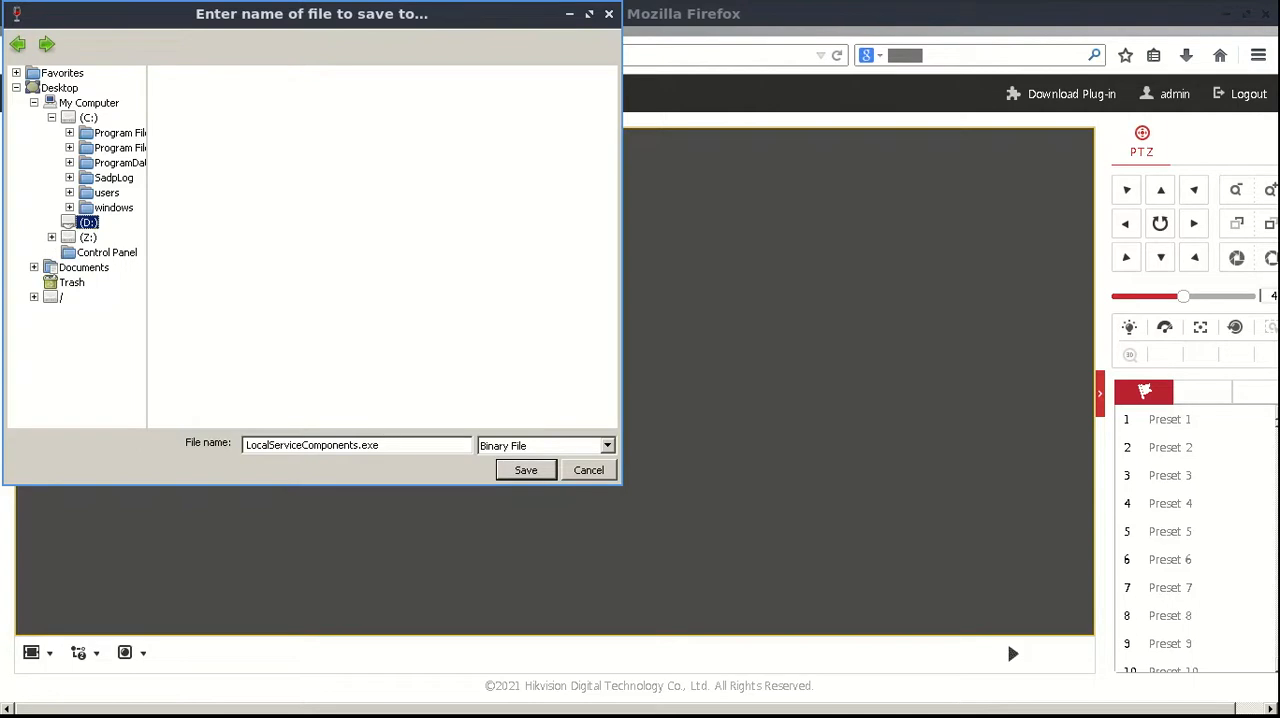
click(34, 267)
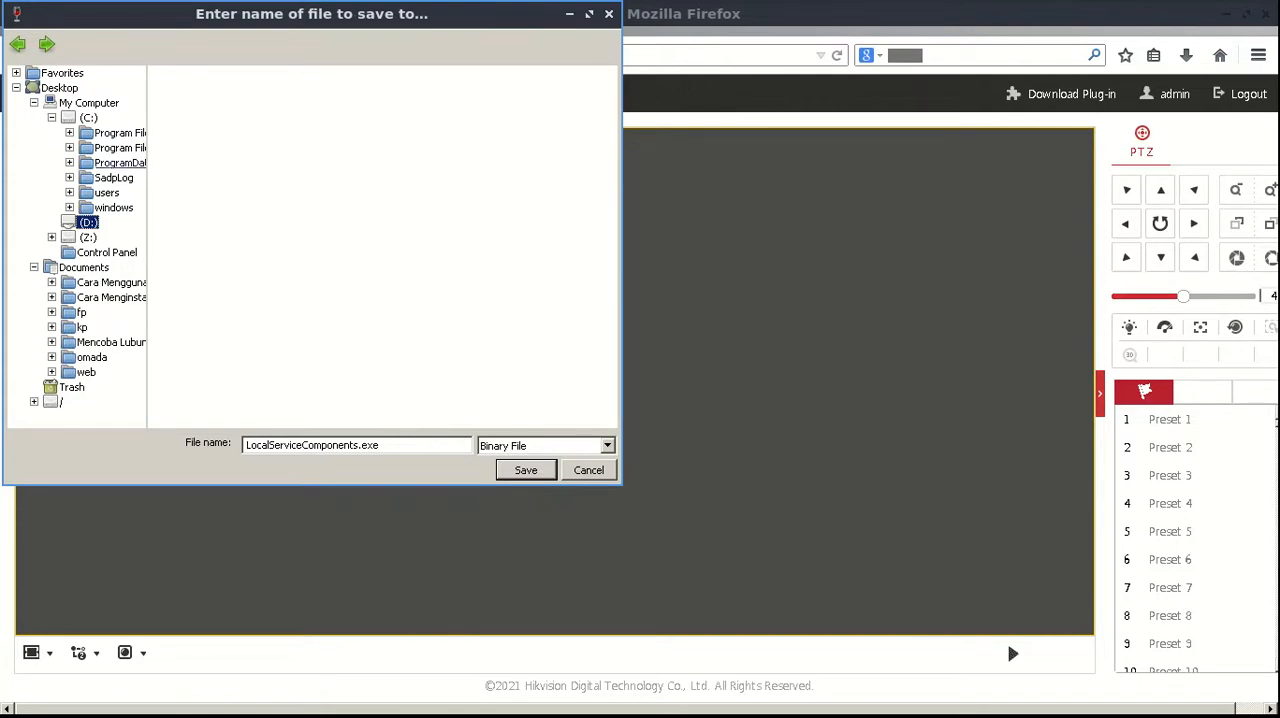
Widen the folder tree in the save dialog and expand the Z: drive down to home/task/Public
drag(148, 250, 240, 250)
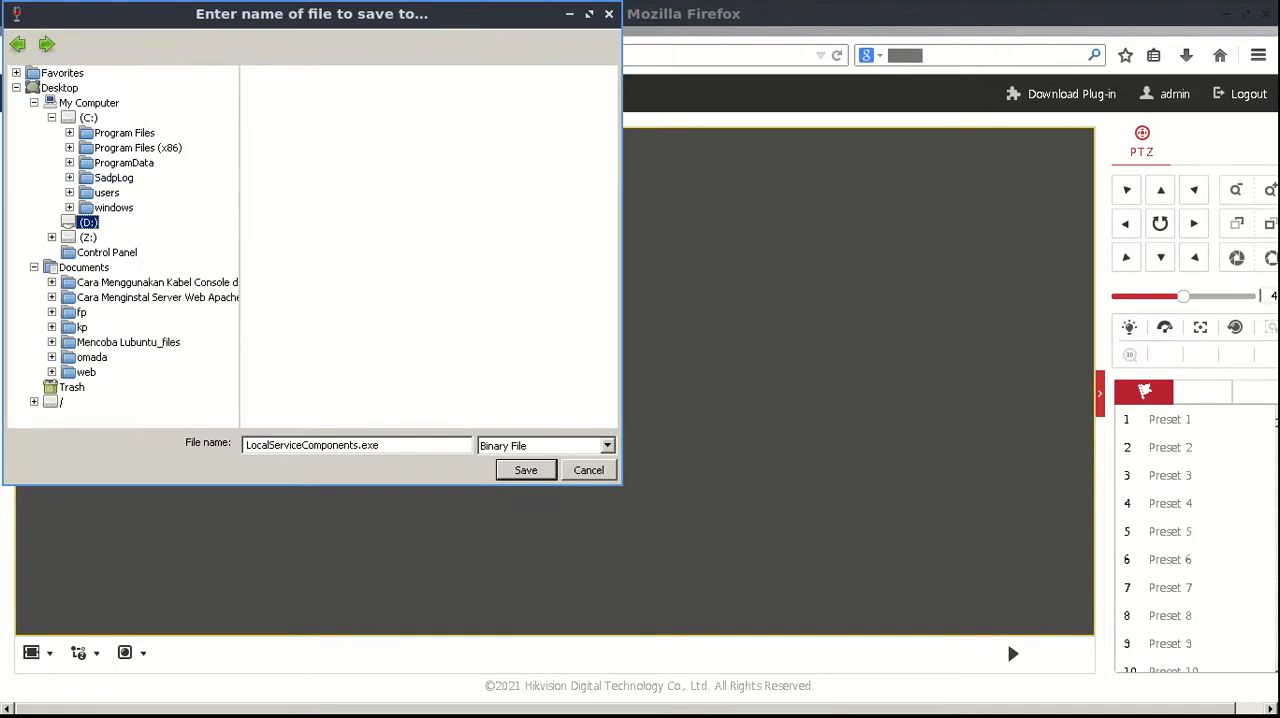
click(52, 237)
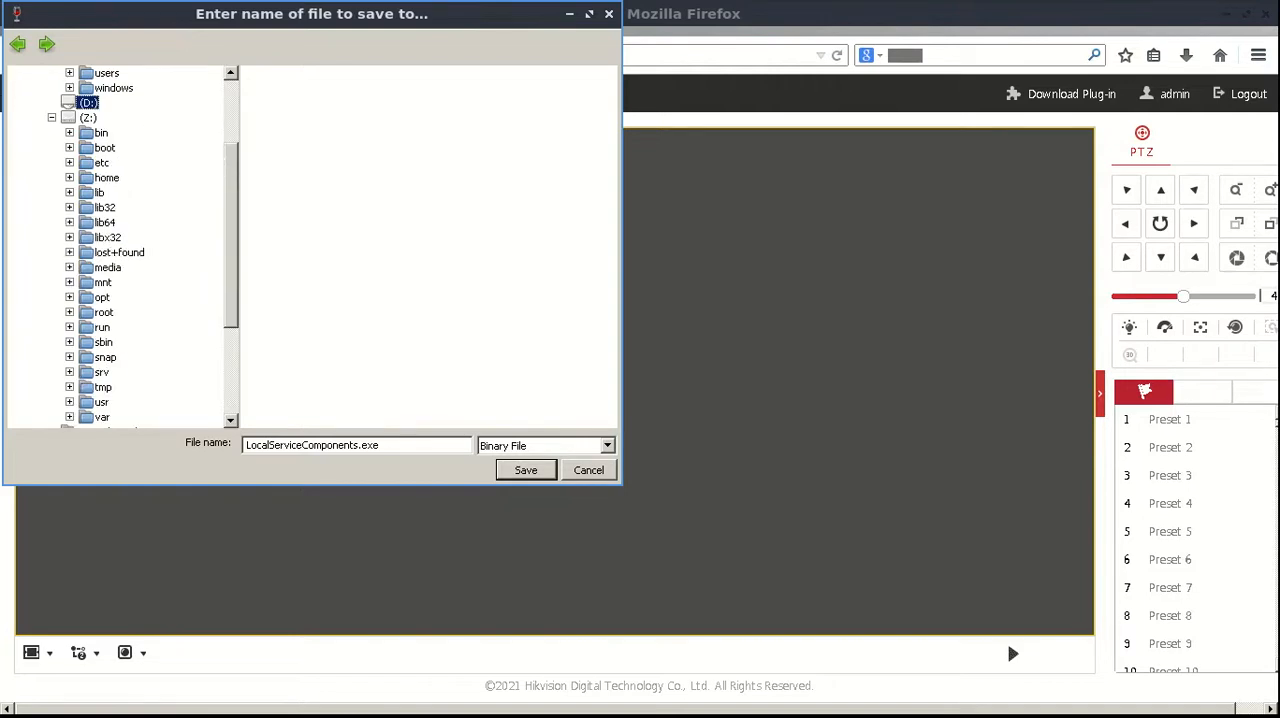
scroll(120, 245, down, 2)
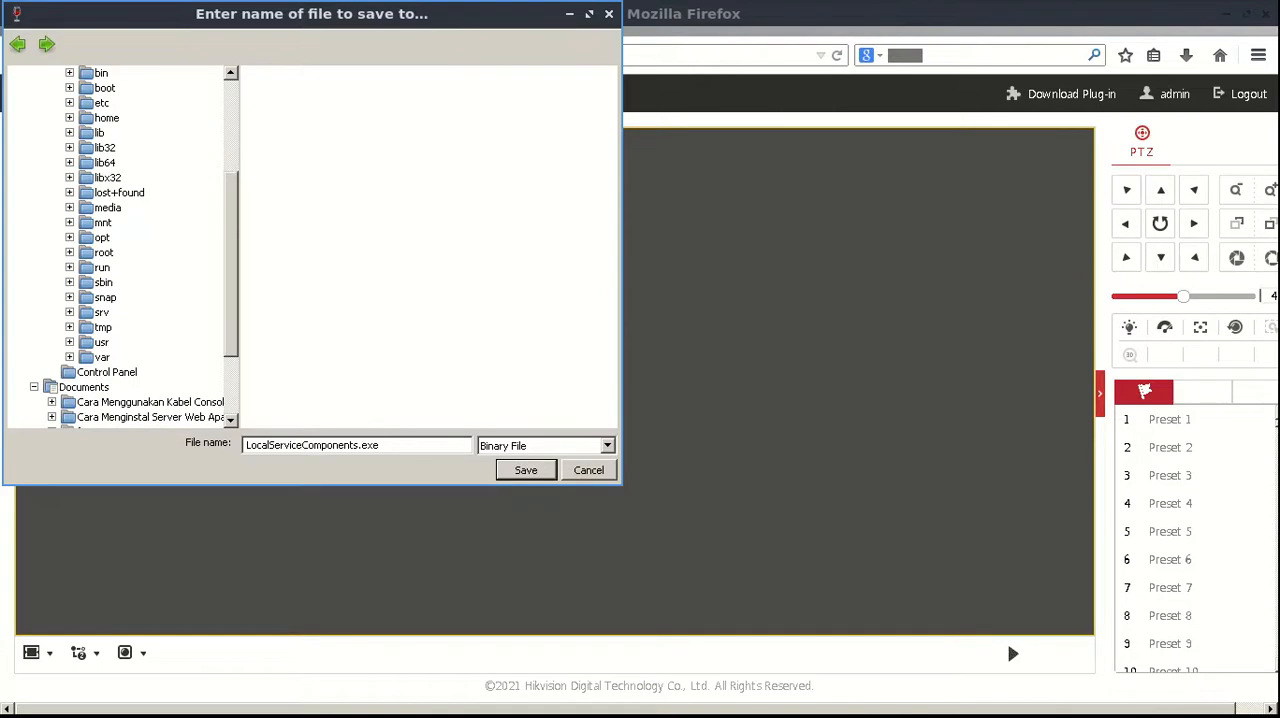
scroll(120, 245, up, 1)
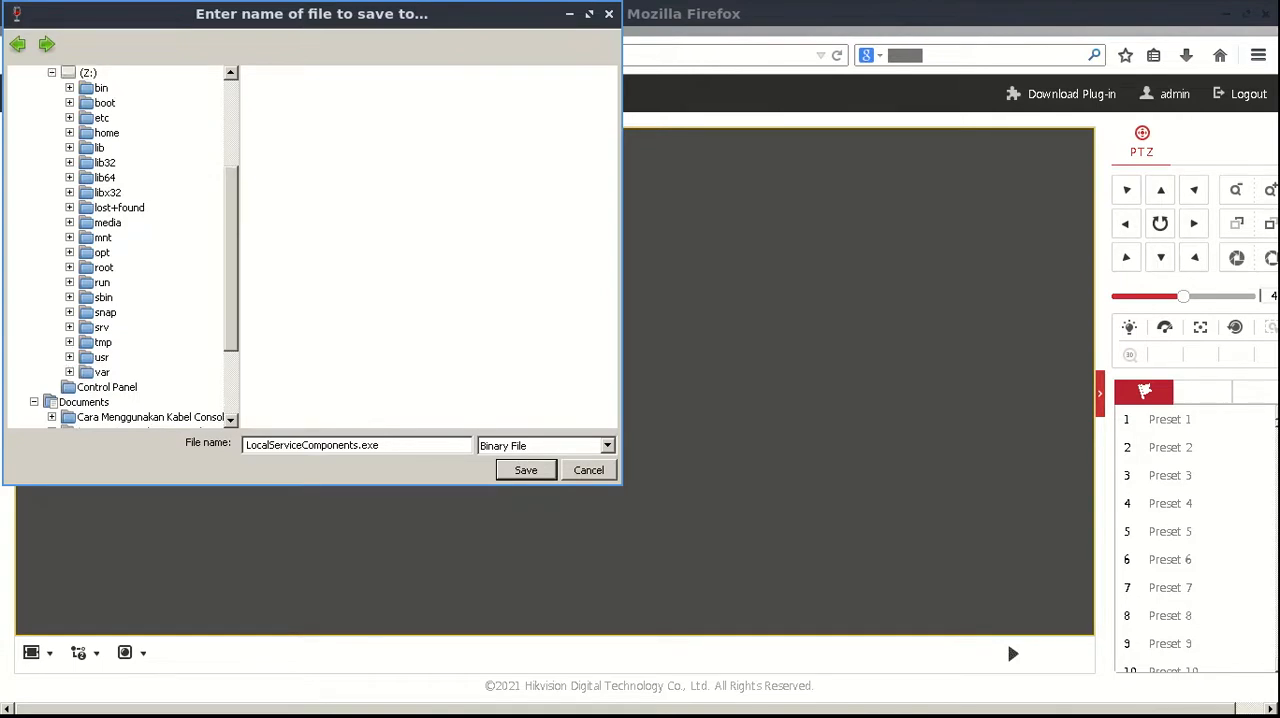
click(70, 133)
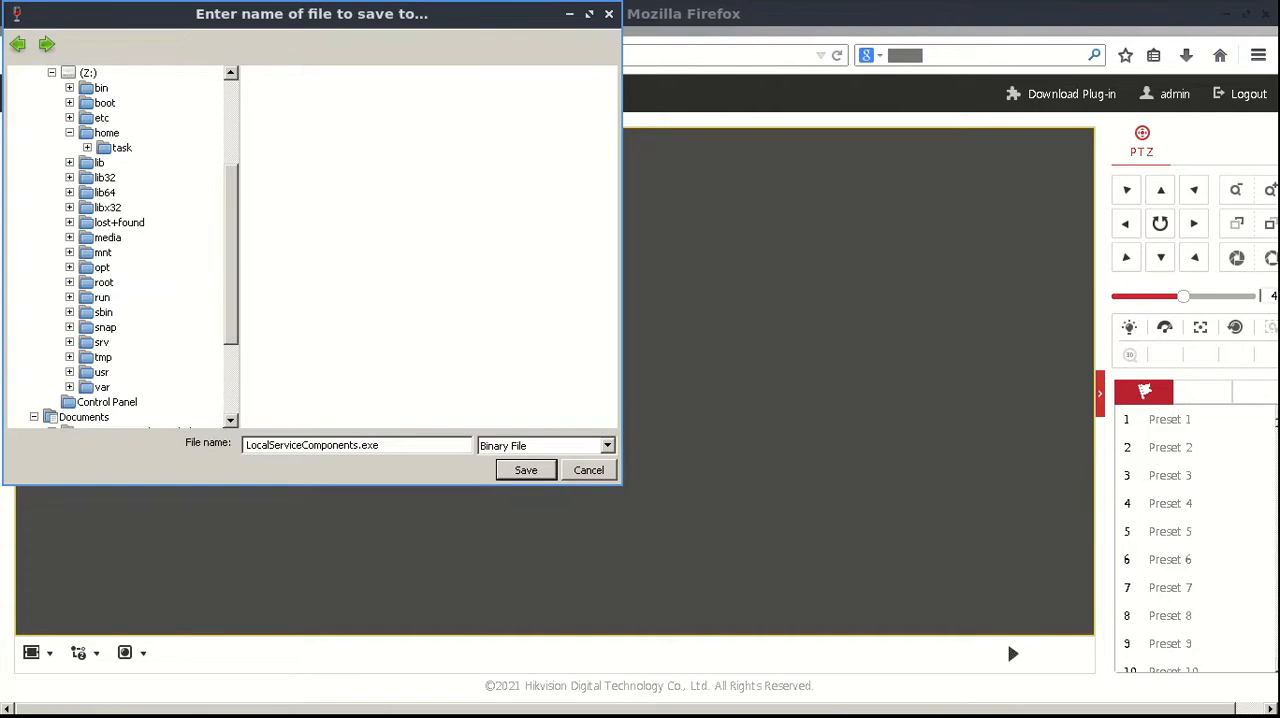
click(88, 148)
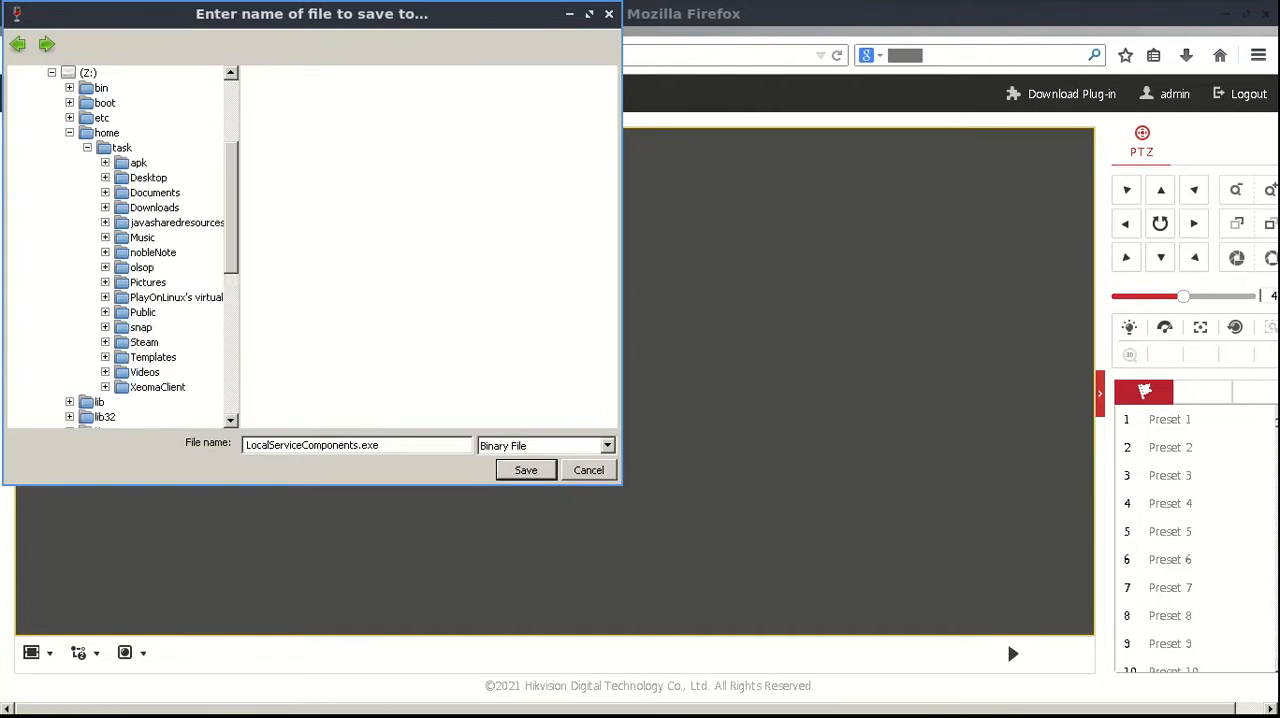
click(105, 312)
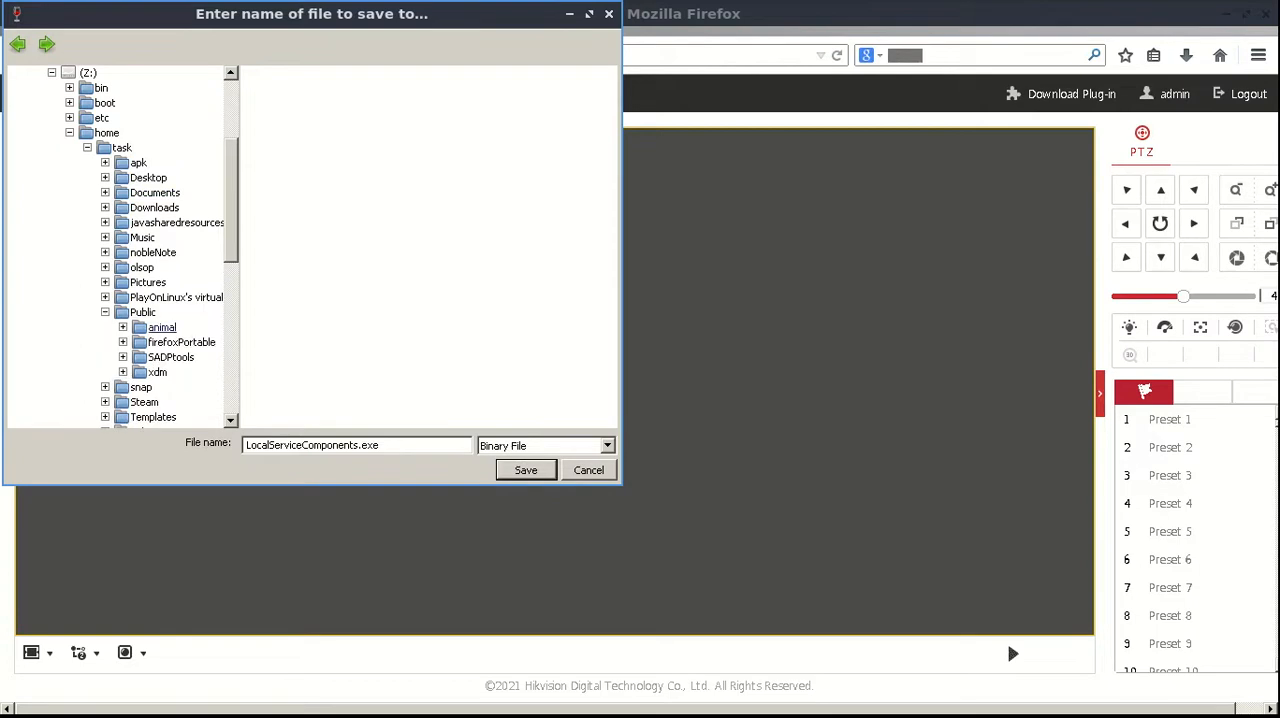
click(123, 357)
scroll(165, 240, down, 3)
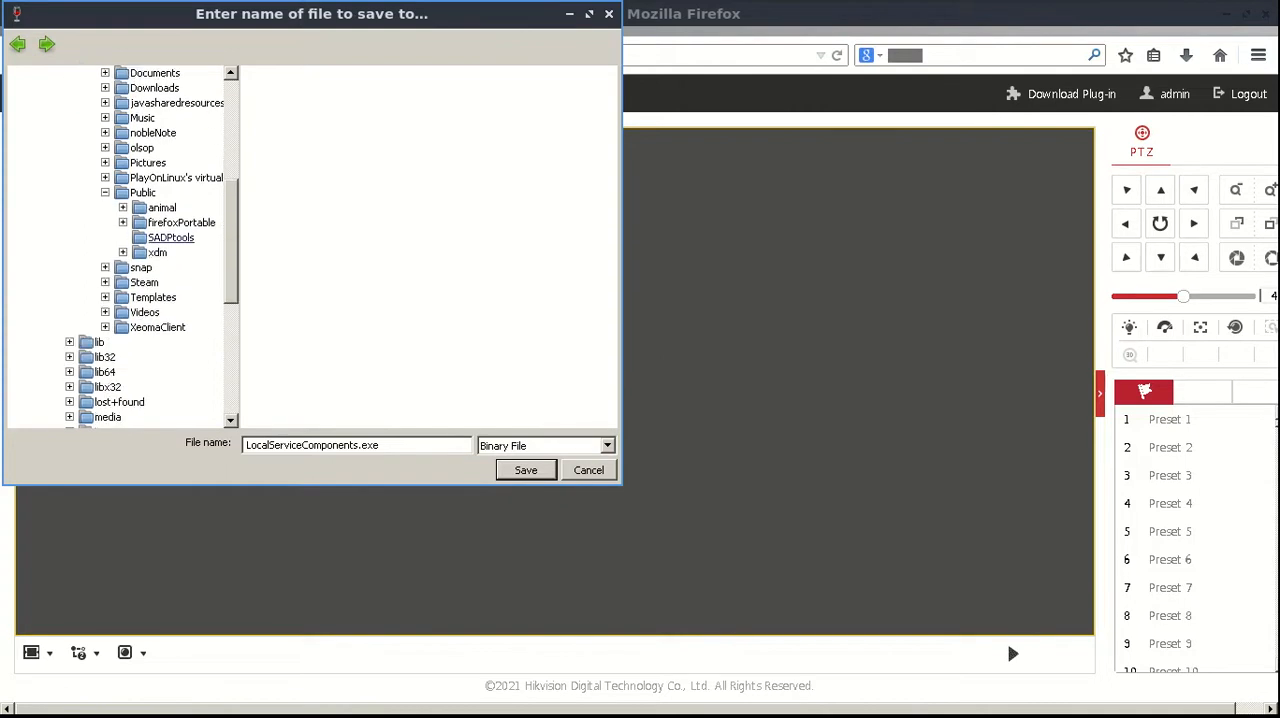
click(171, 238)
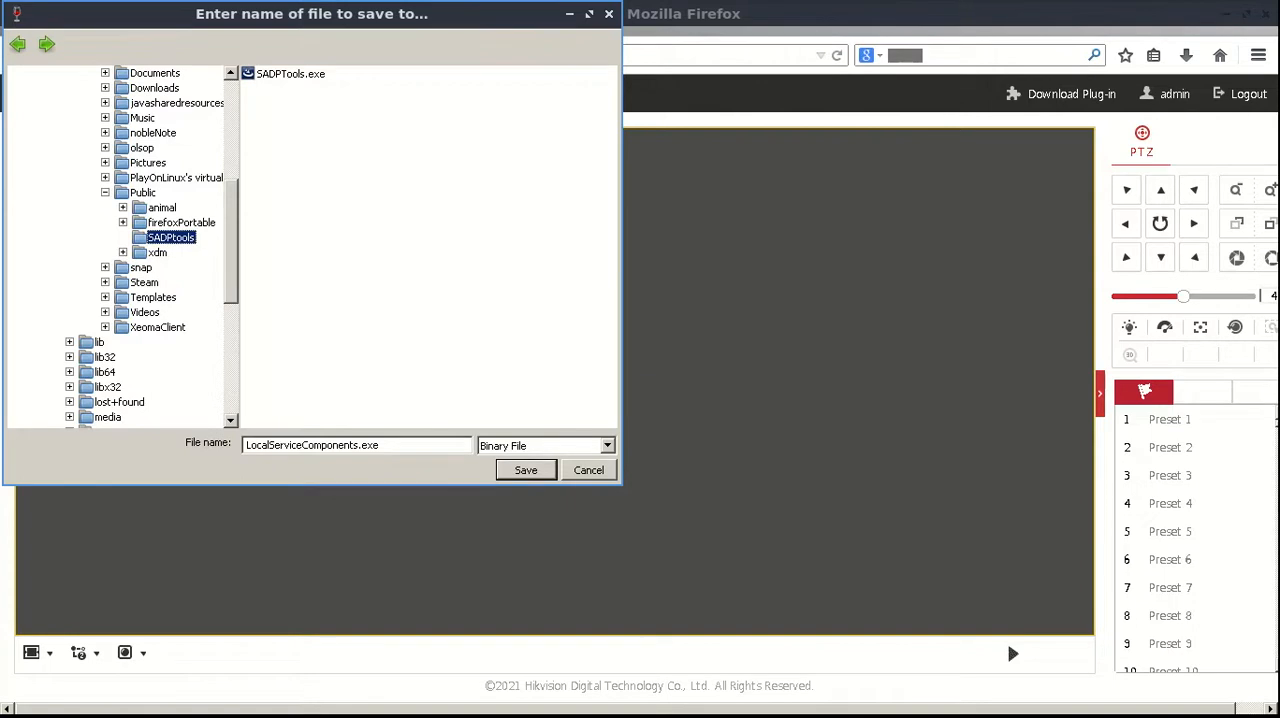
Save LocalServiceComponents.exe in the firefoxPortable/FirefoxPortableESR/Data/plugins folder under Public
click(123, 223)
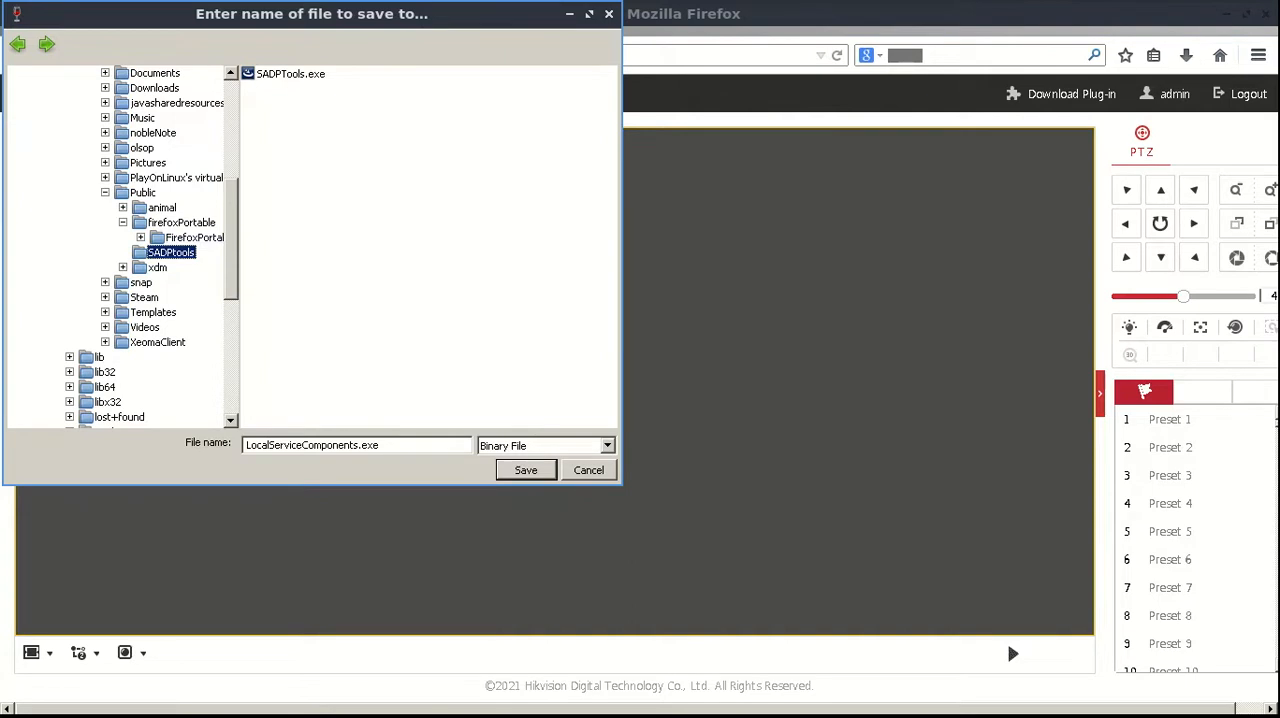
click(140, 237)
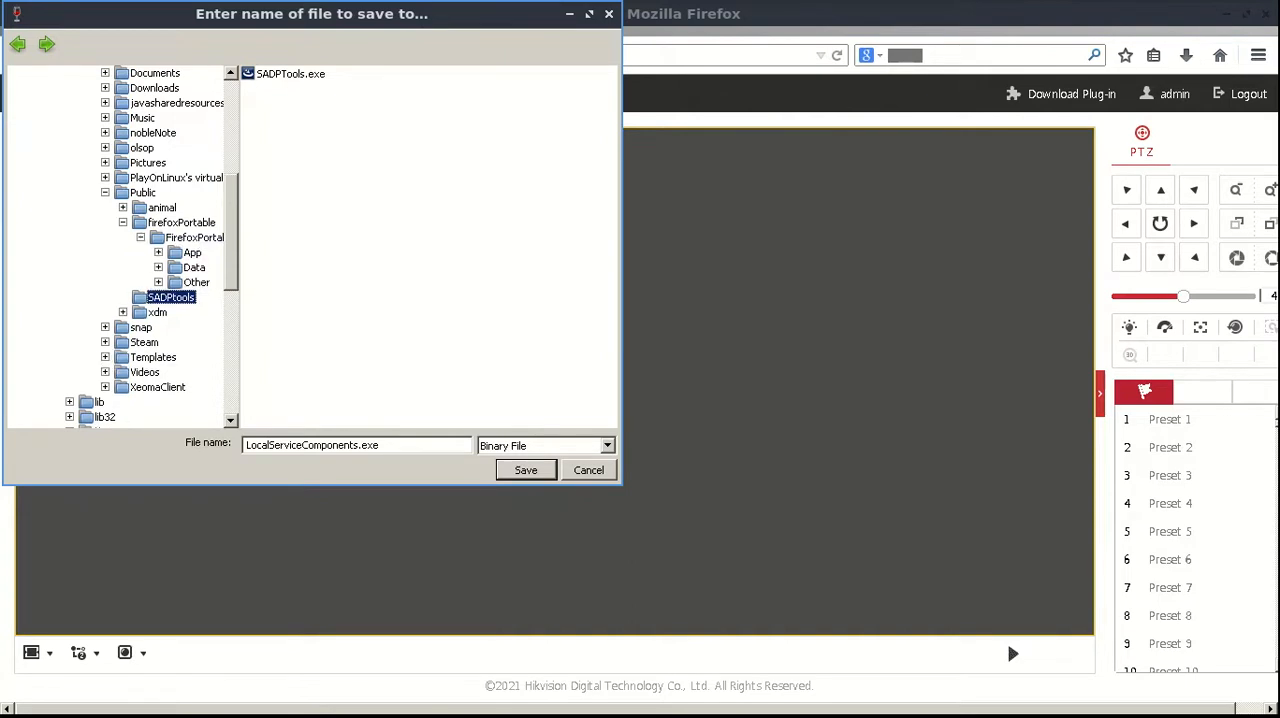
click(158, 267)
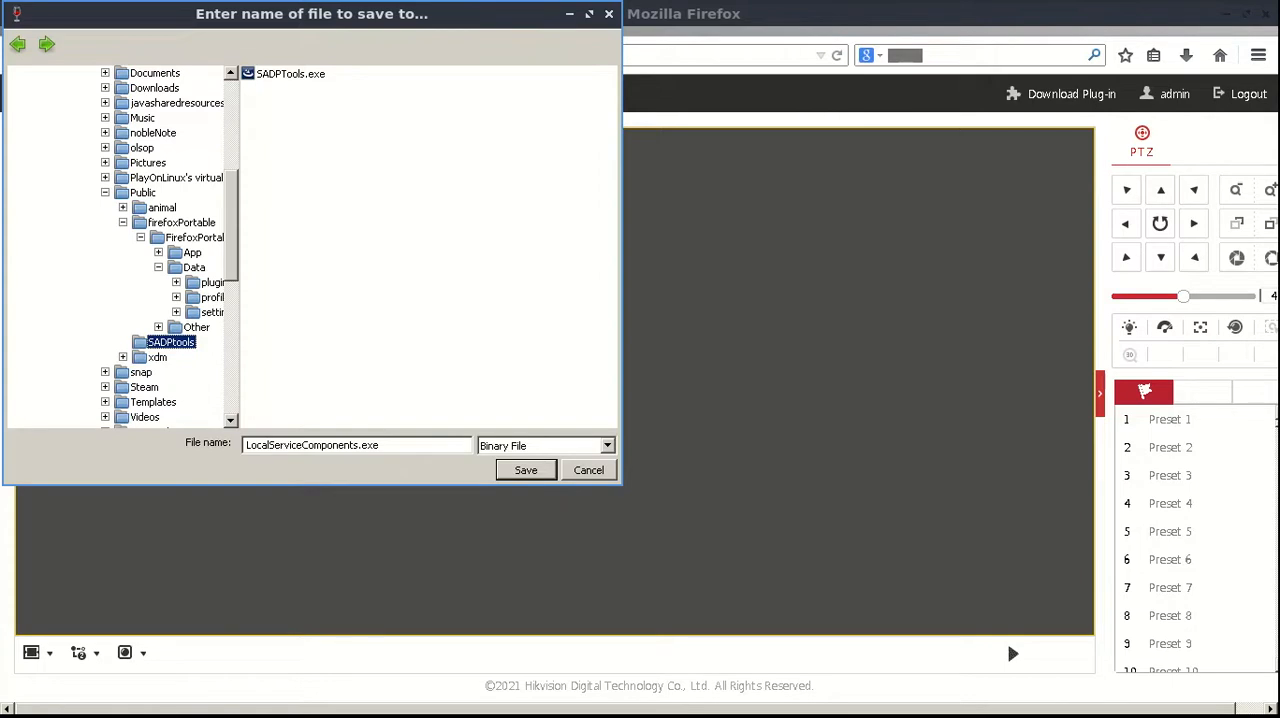
drag(239, 250, 276, 250)
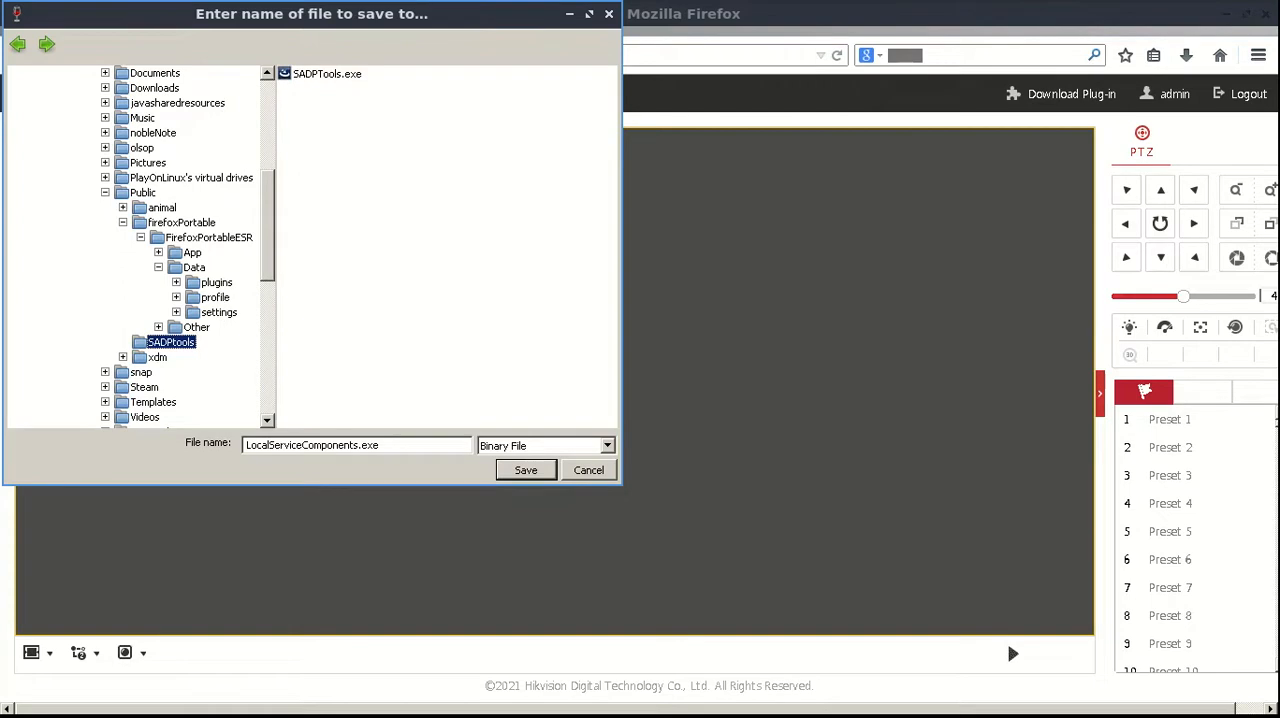
click(176, 282)
click(217, 283)
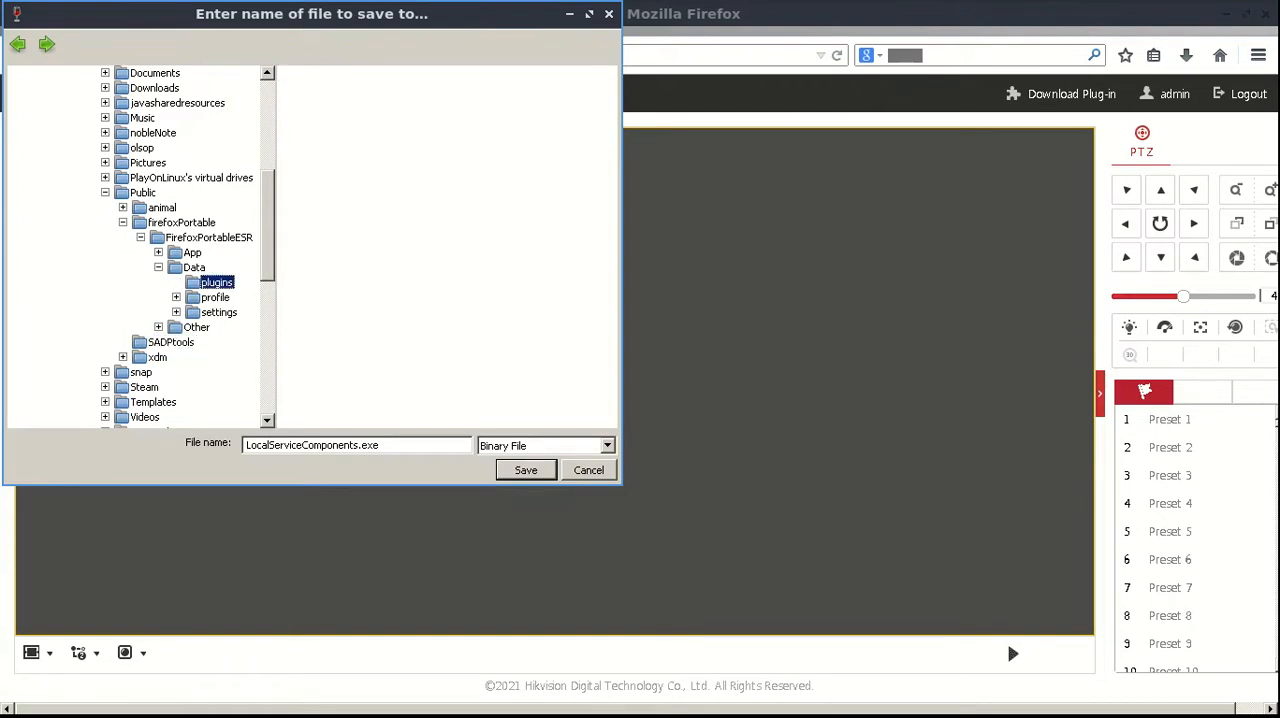
click(526, 470)
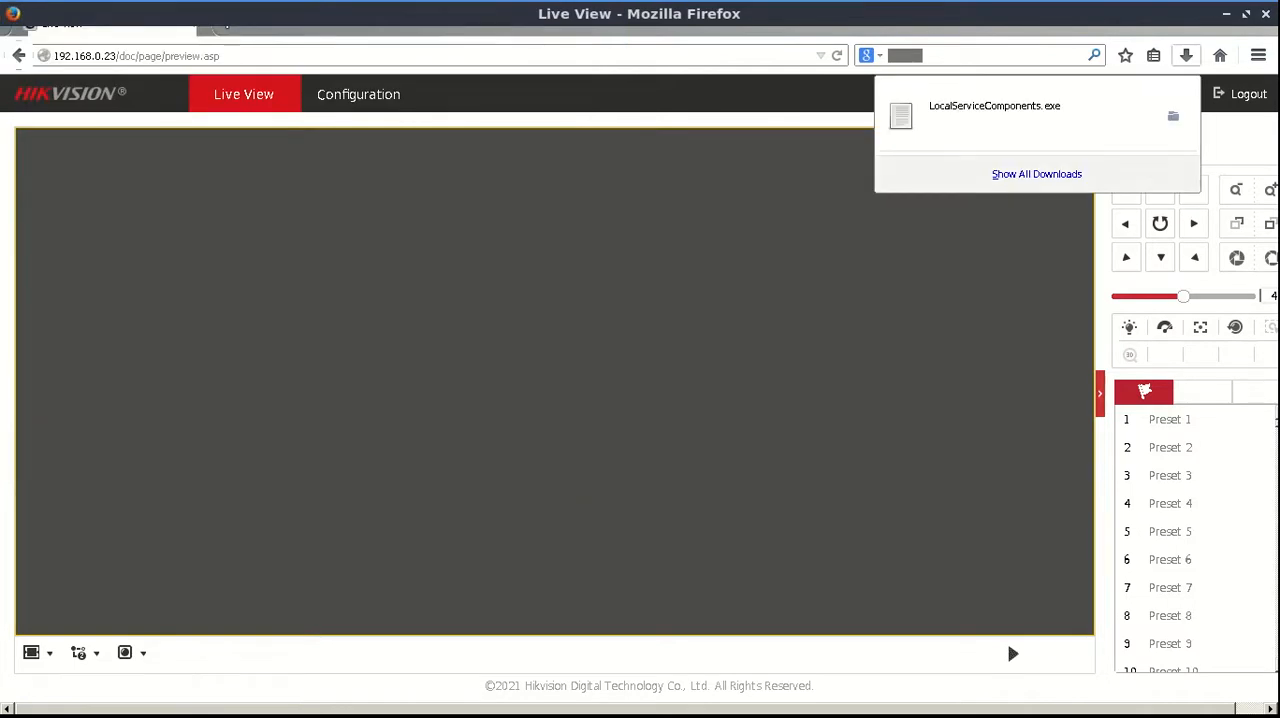
Run the downloaded LocalServiceComponents.exe from the full downloads list, finish its setup, and close the Library window
click(1036, 174)
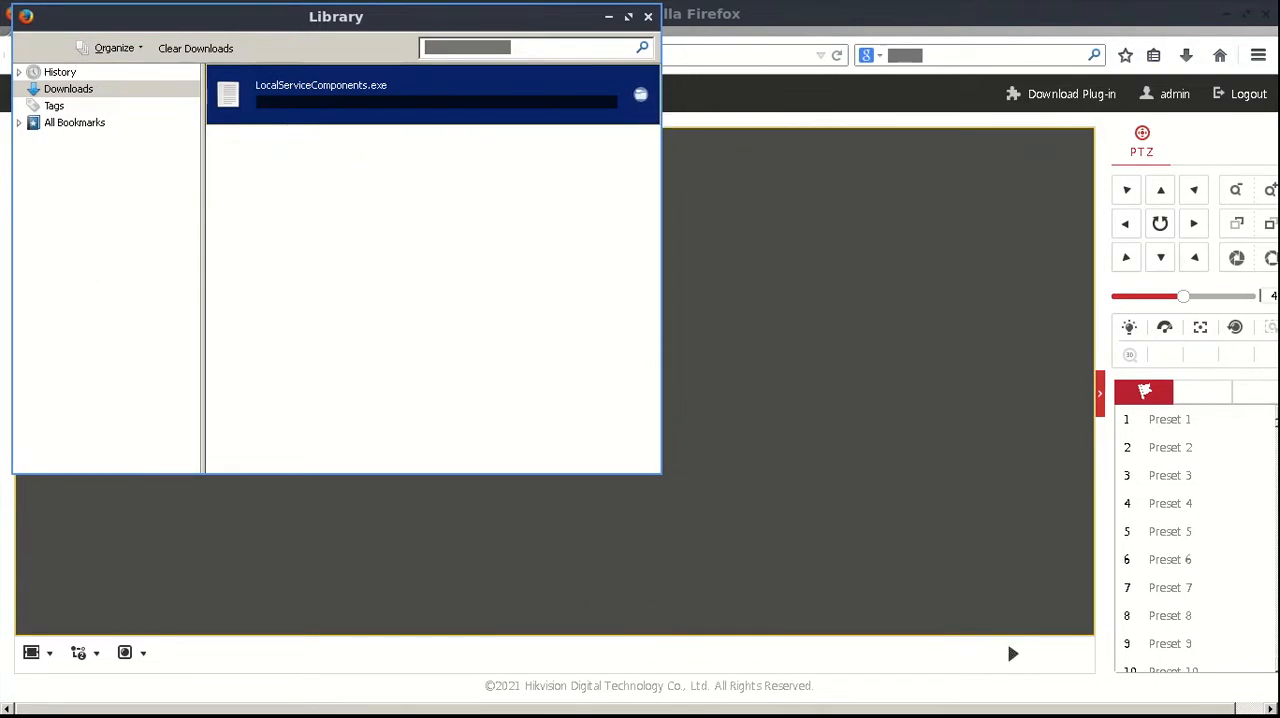
double_click(400, 92)
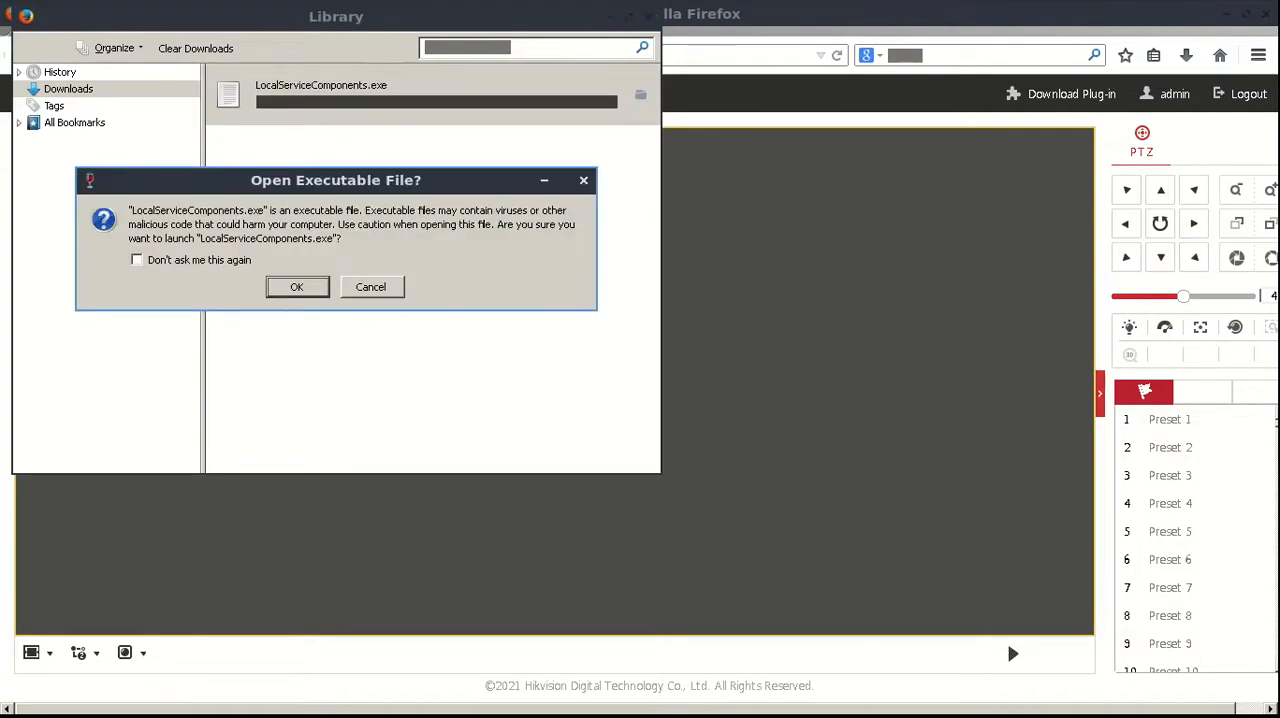
click(297, 287)
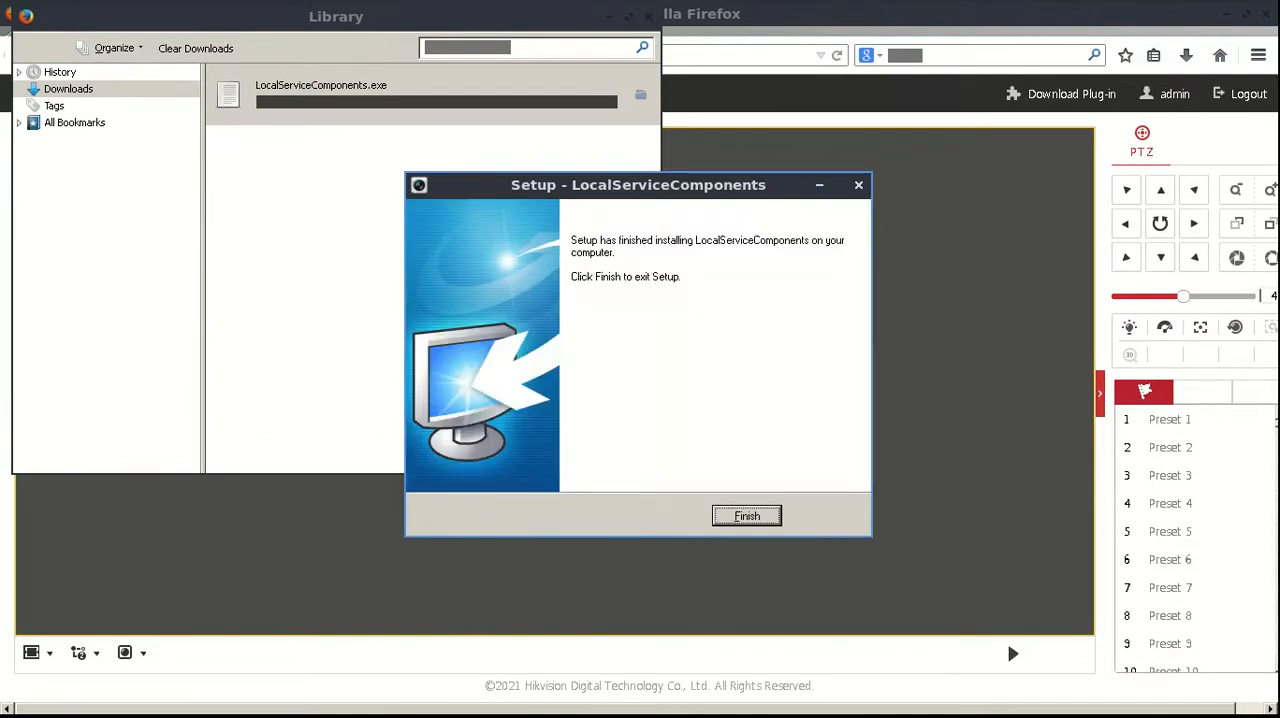
key(Return)
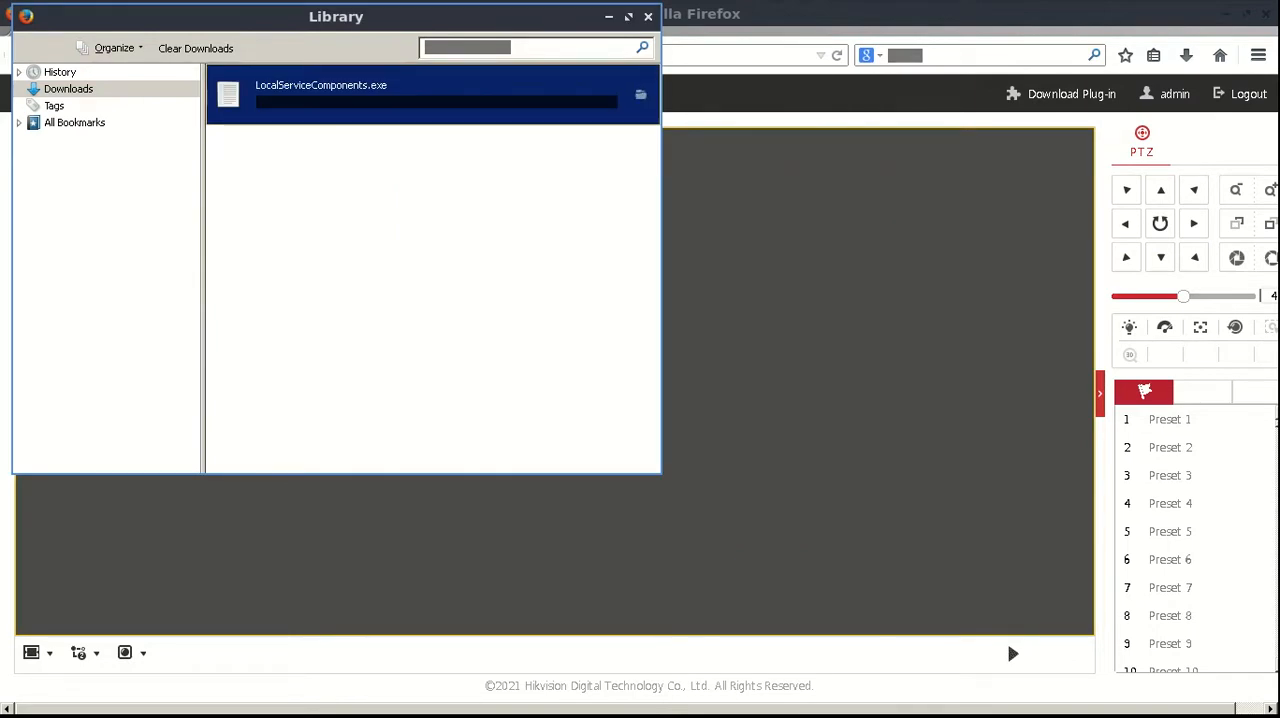
click(648, 17)
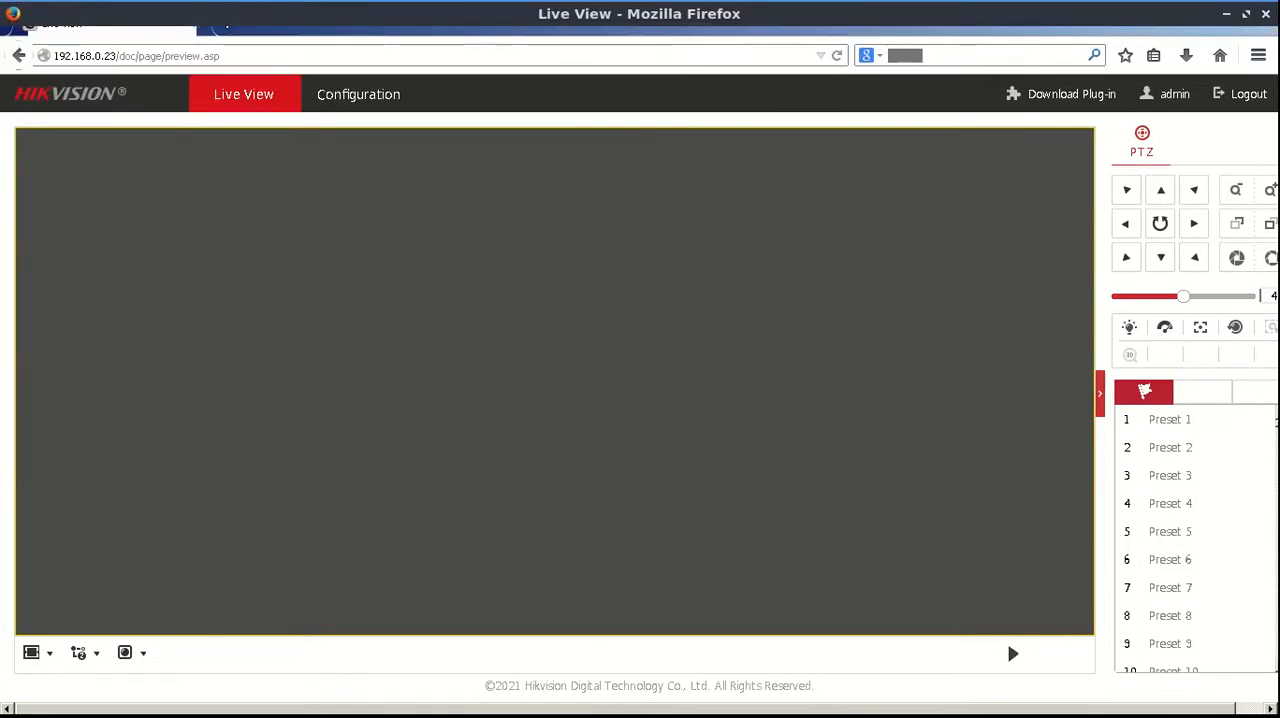
Open the camera's Configuration page, return to Live View and reload it with the installed plug-in
click(358, 94)
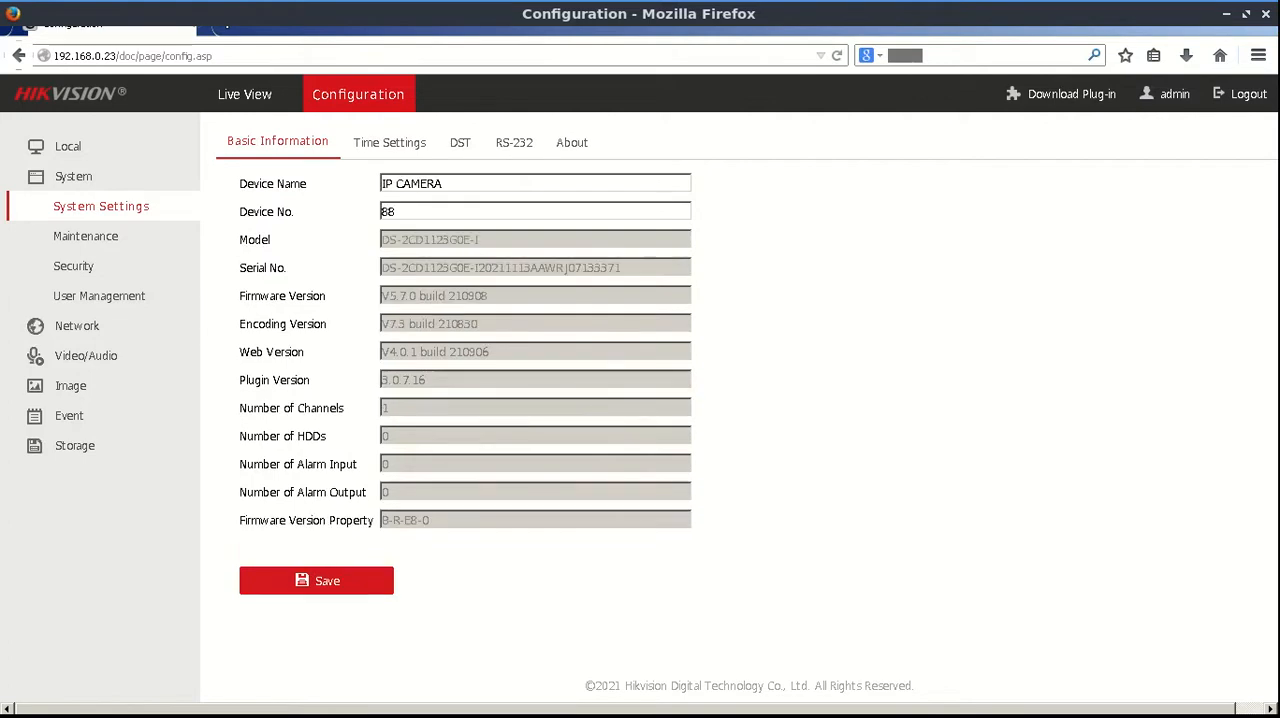
key(F5)
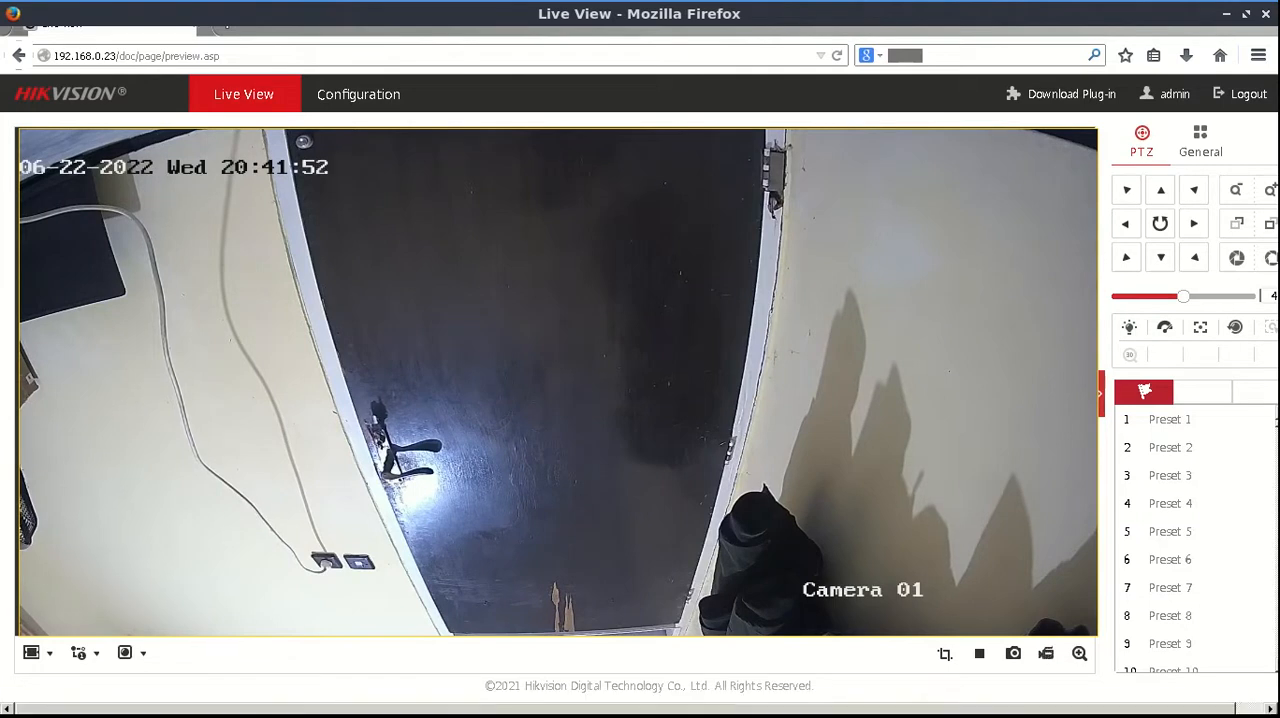
Switch back to the ffpesr notes and highlight the line "now you can see CCTV camera"
click(290, 703)
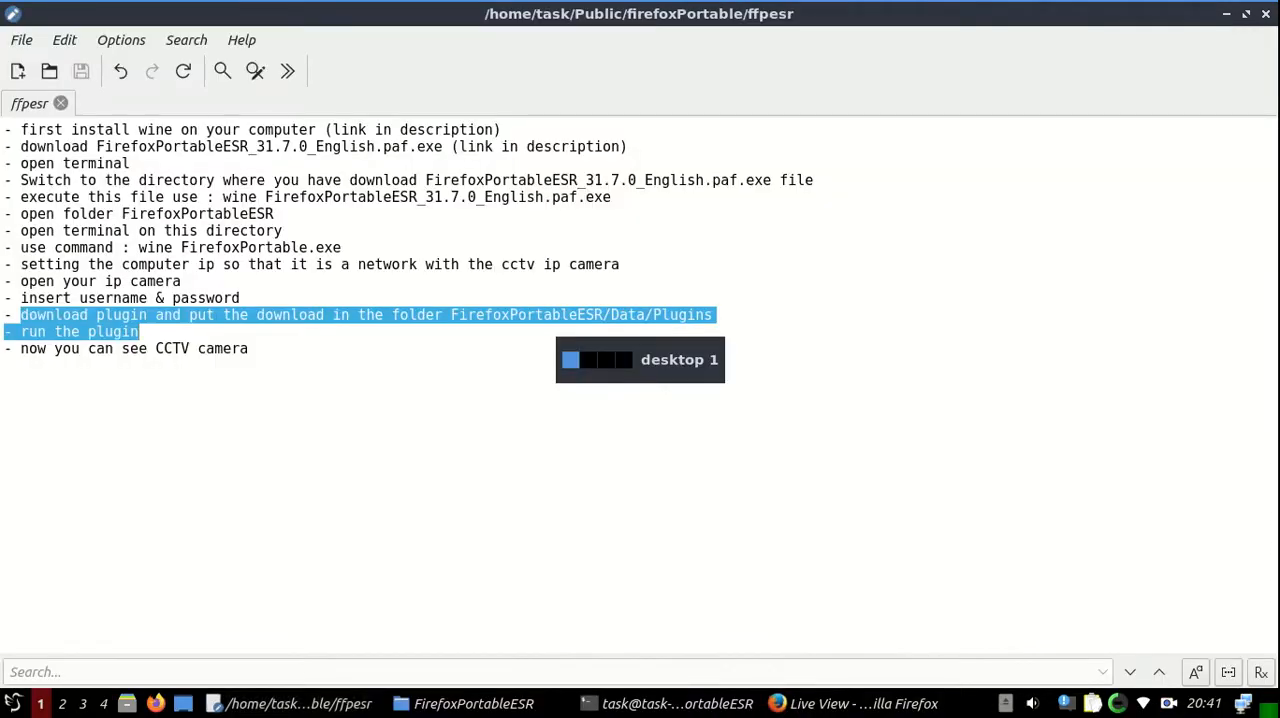
click(140, 332)
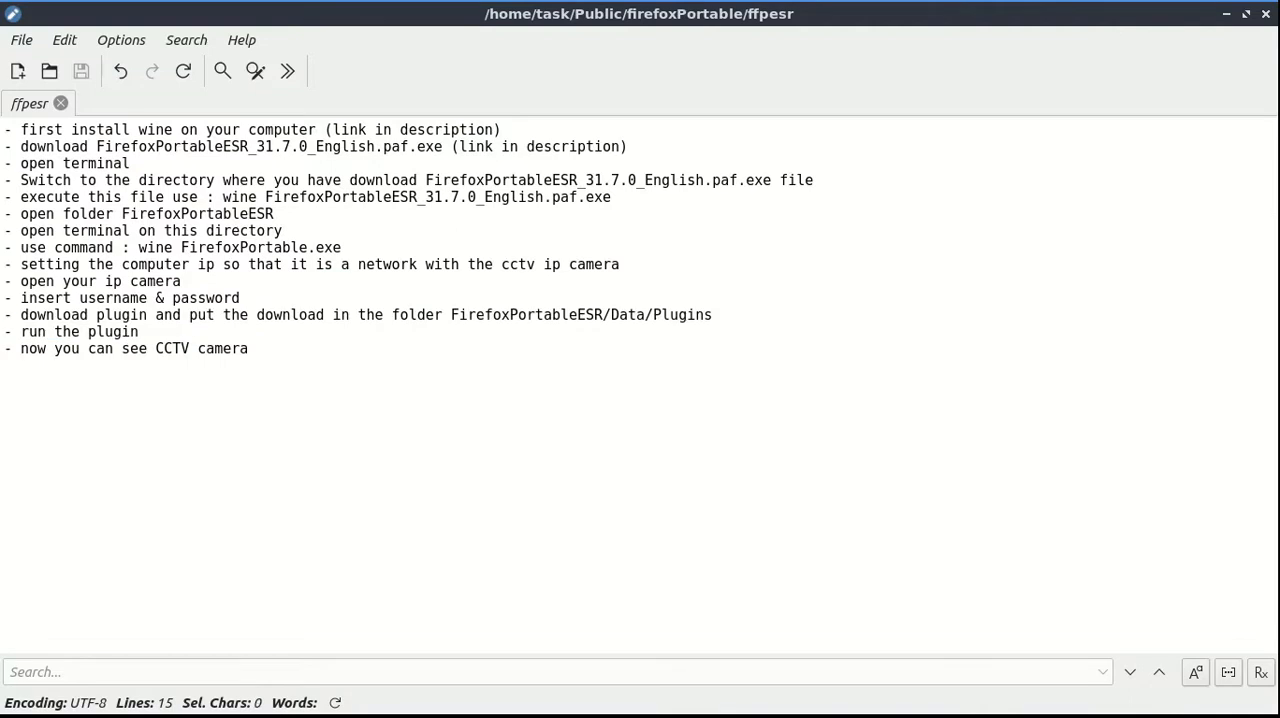
drag(78, 348, 252, 350)
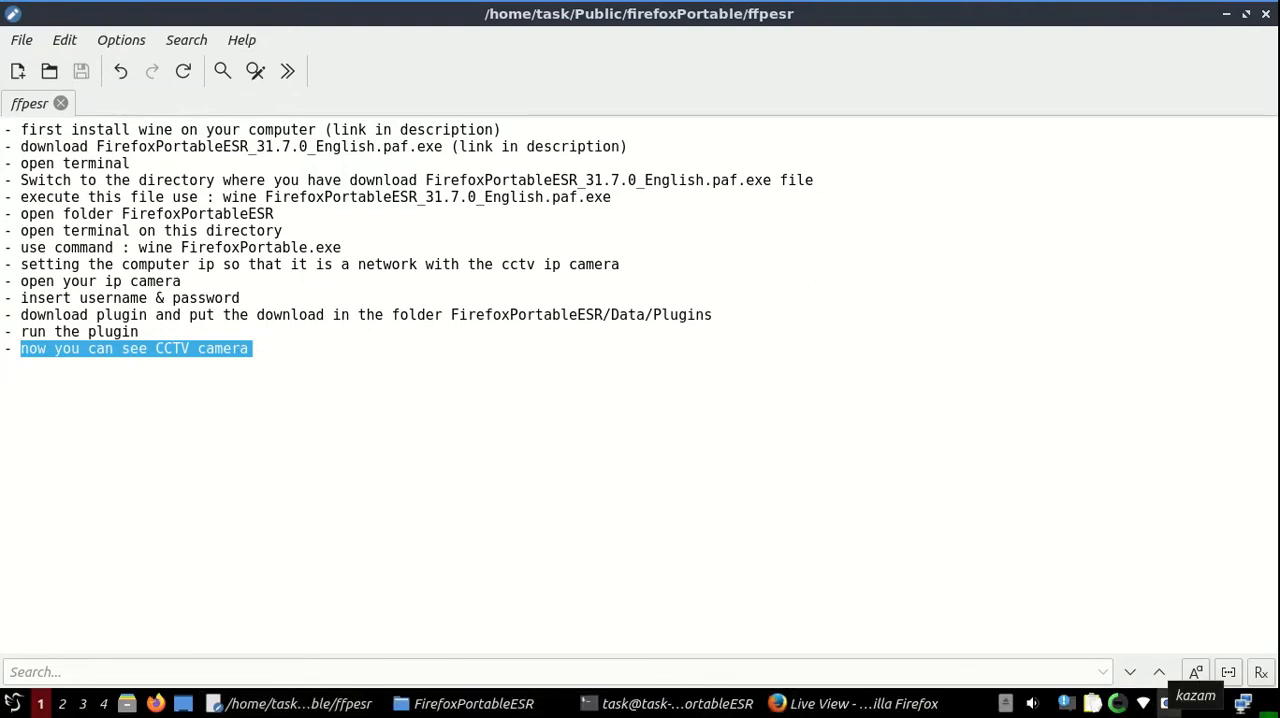
click(1168, 703)
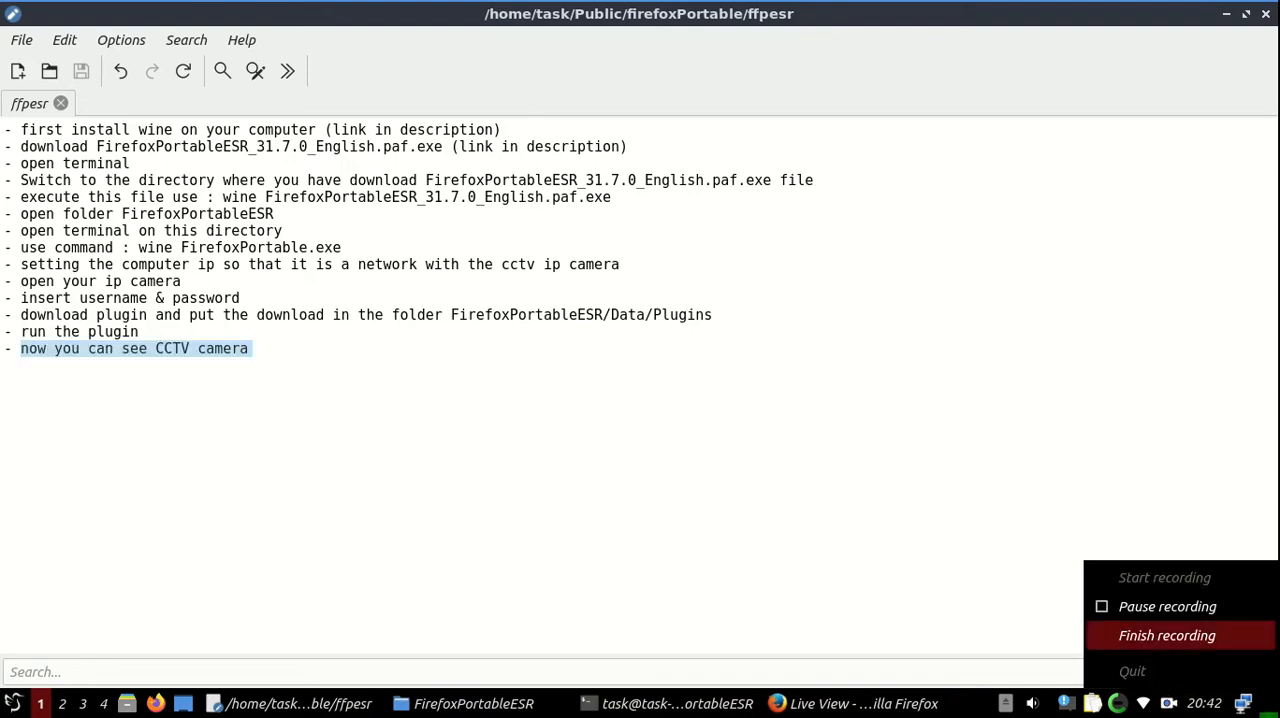